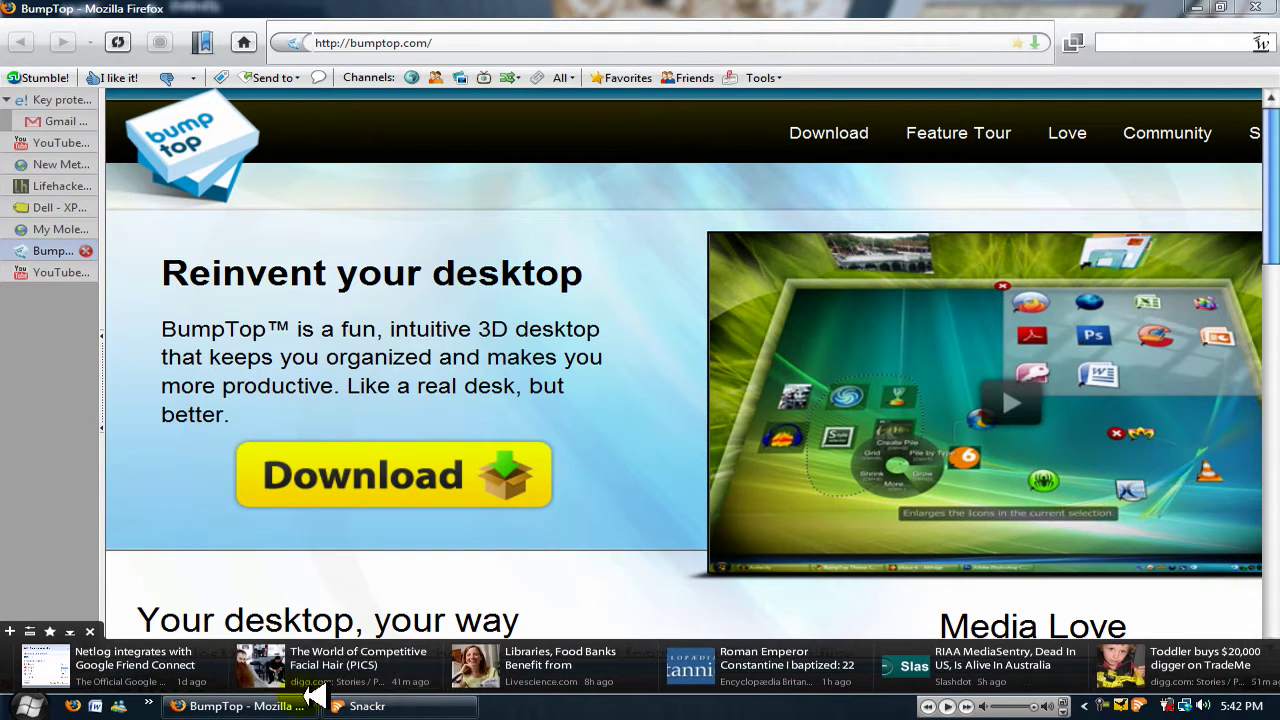
# Minimize the Firefox window showing bumptop.com to reveal the BumpTop 3D desktop.
pyautogui.click(1200, 10)
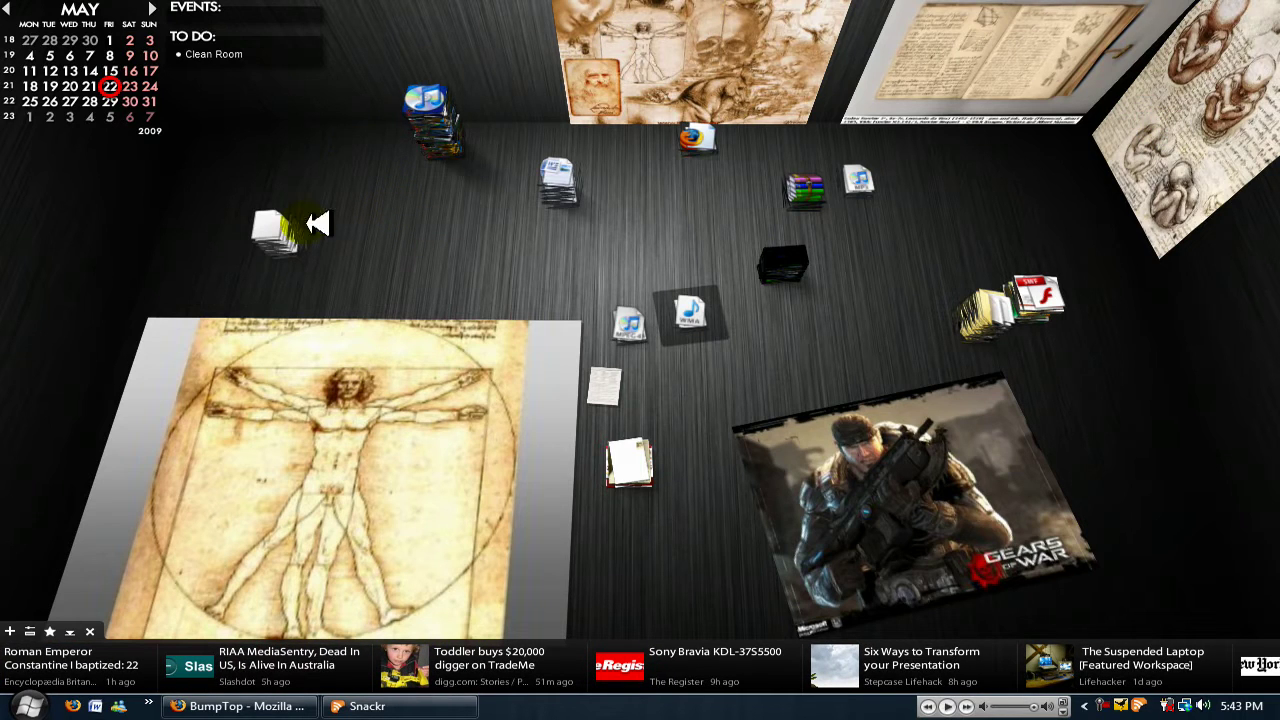
# Deselect the WMA music file by clicking empty floor space.
pyautogui.click(455, 283)
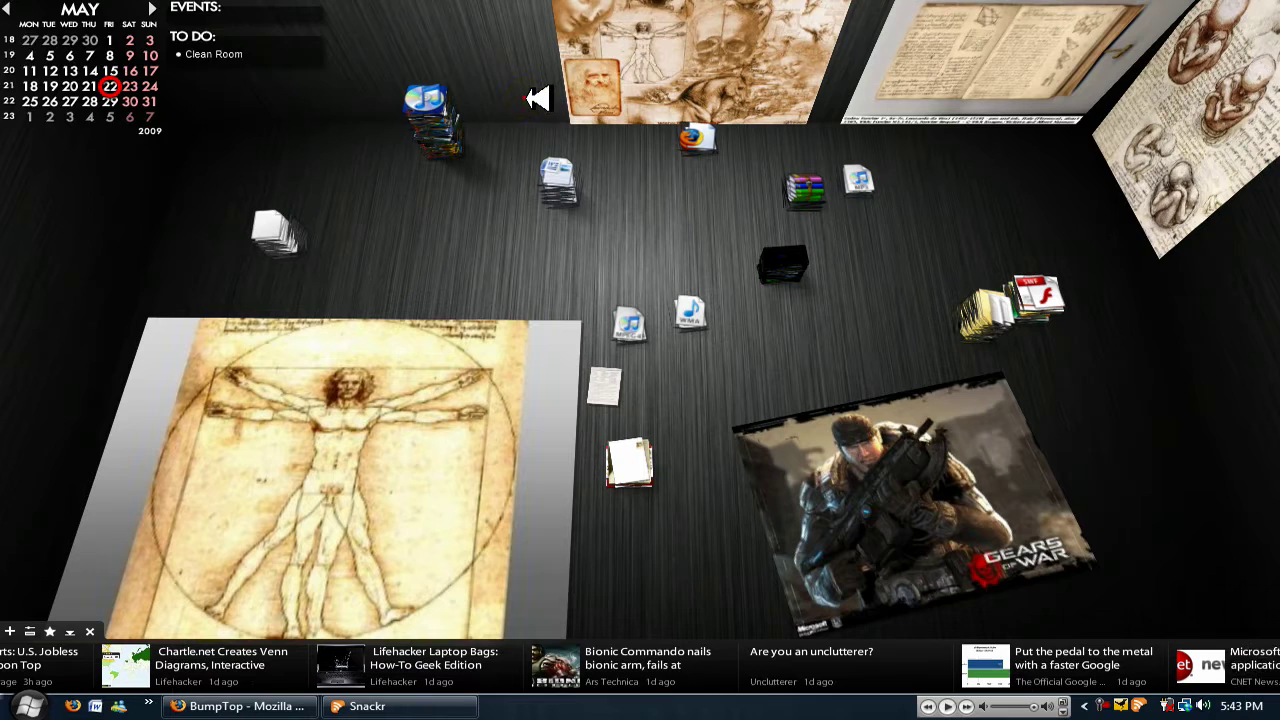
pyautogui.doubleClick(526, 98)
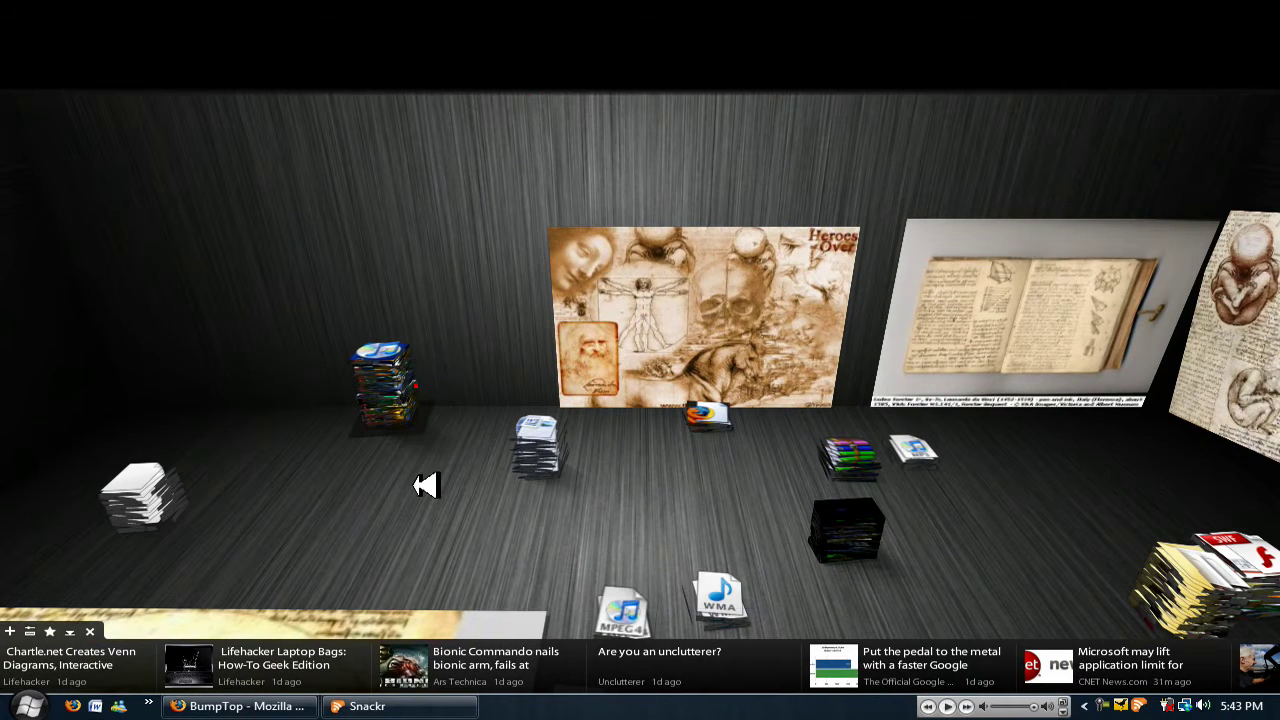
pyautogui.doubleClick(398, 420)
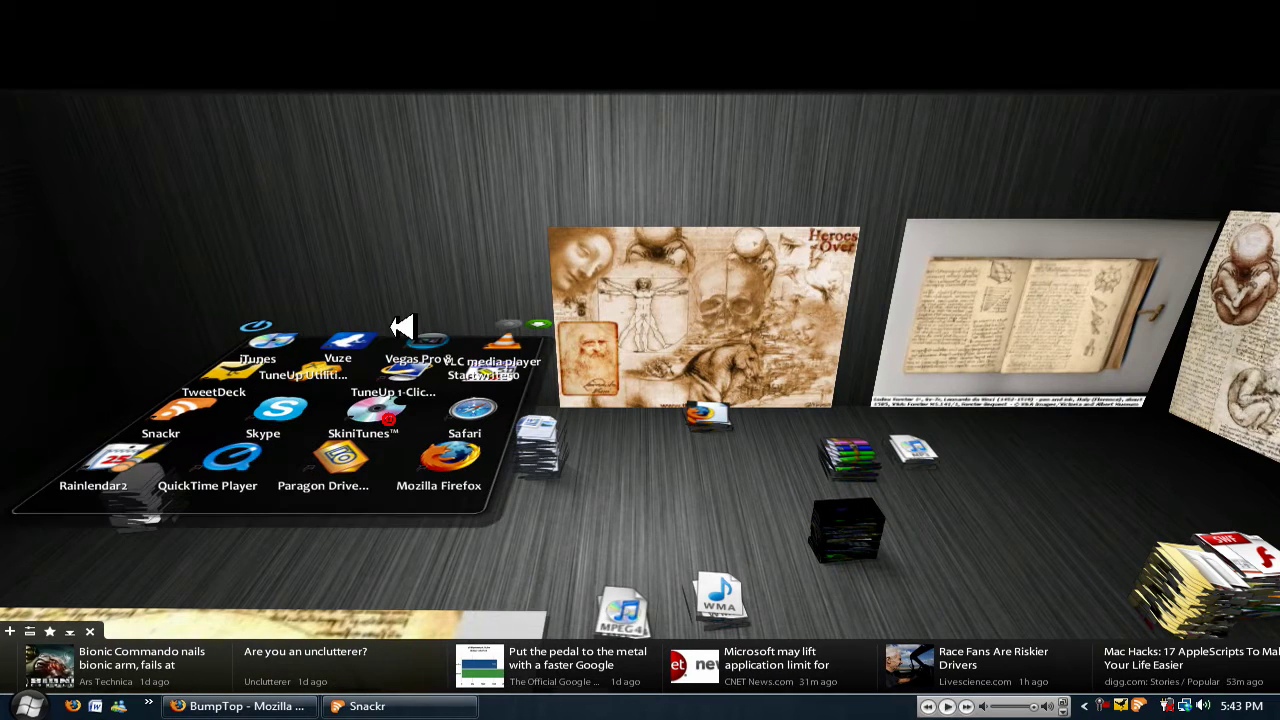
pyautogui.doubleClick(588, 524)
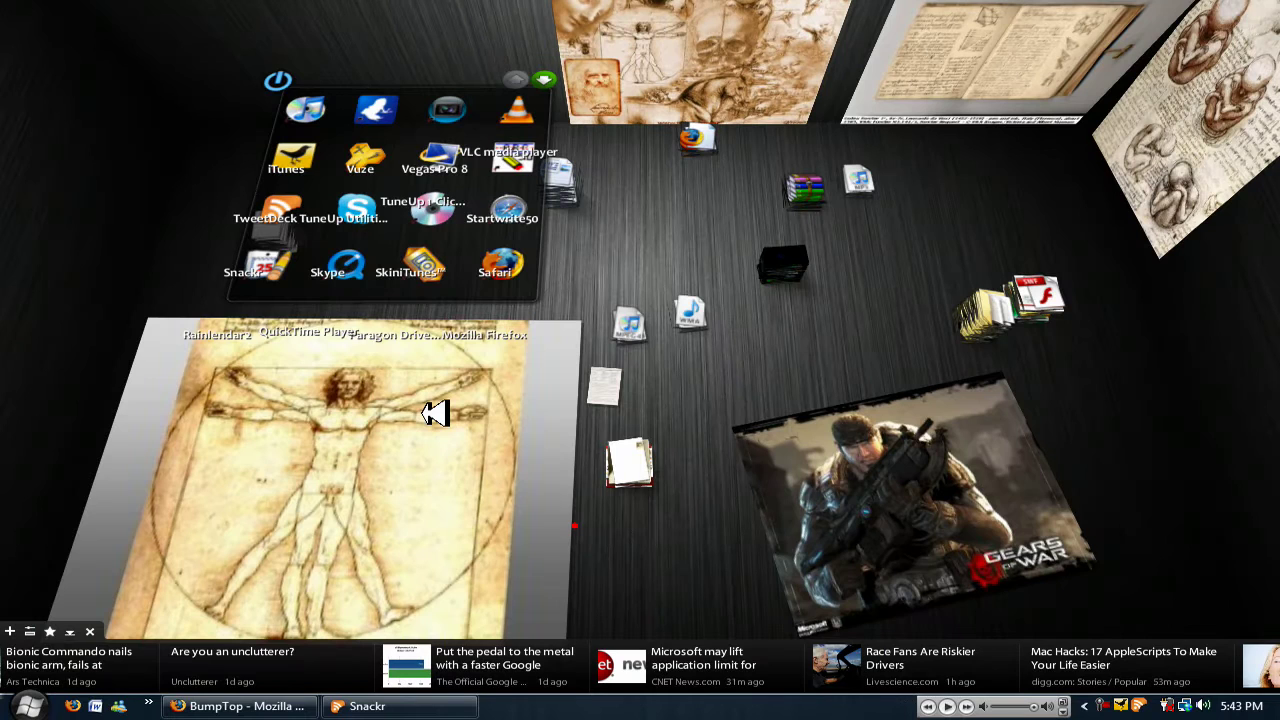
pyautogui.click(544, 79)
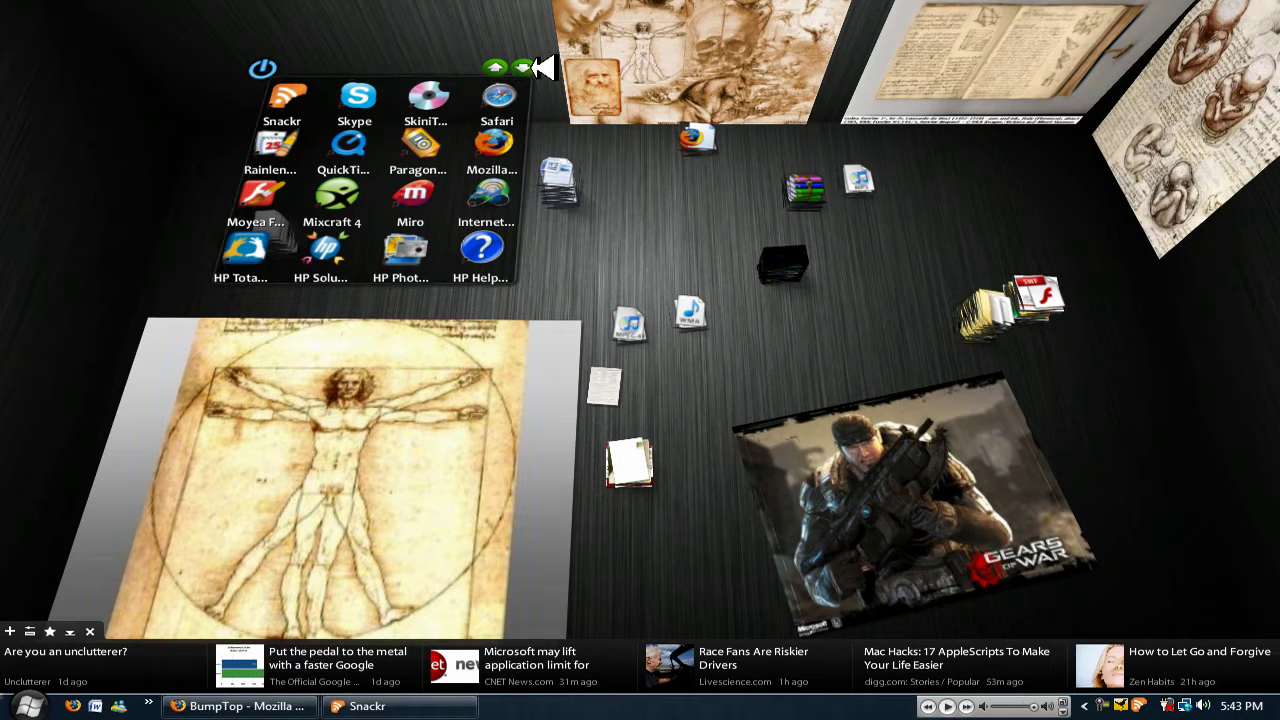
pyautogui.click(518, 67)
pyautogui.click(516, 67)
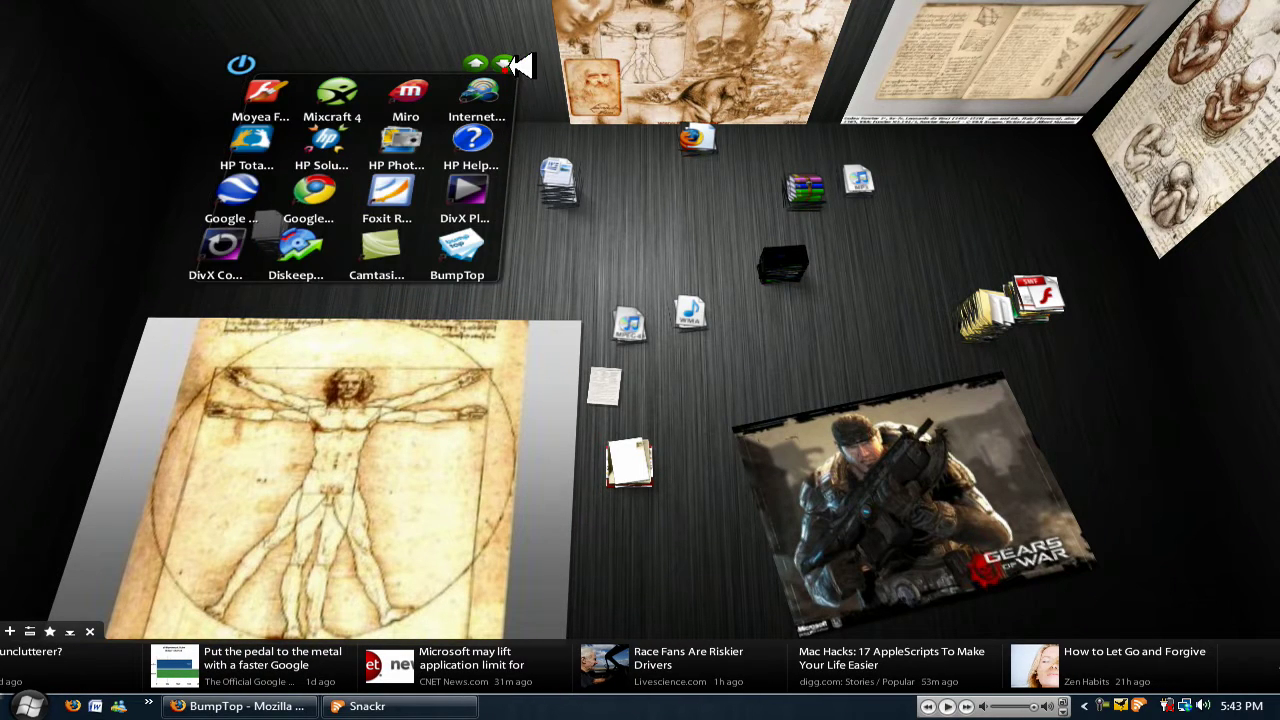
pyautogui.click(511, 66)
pyautogui.click(238, 68)
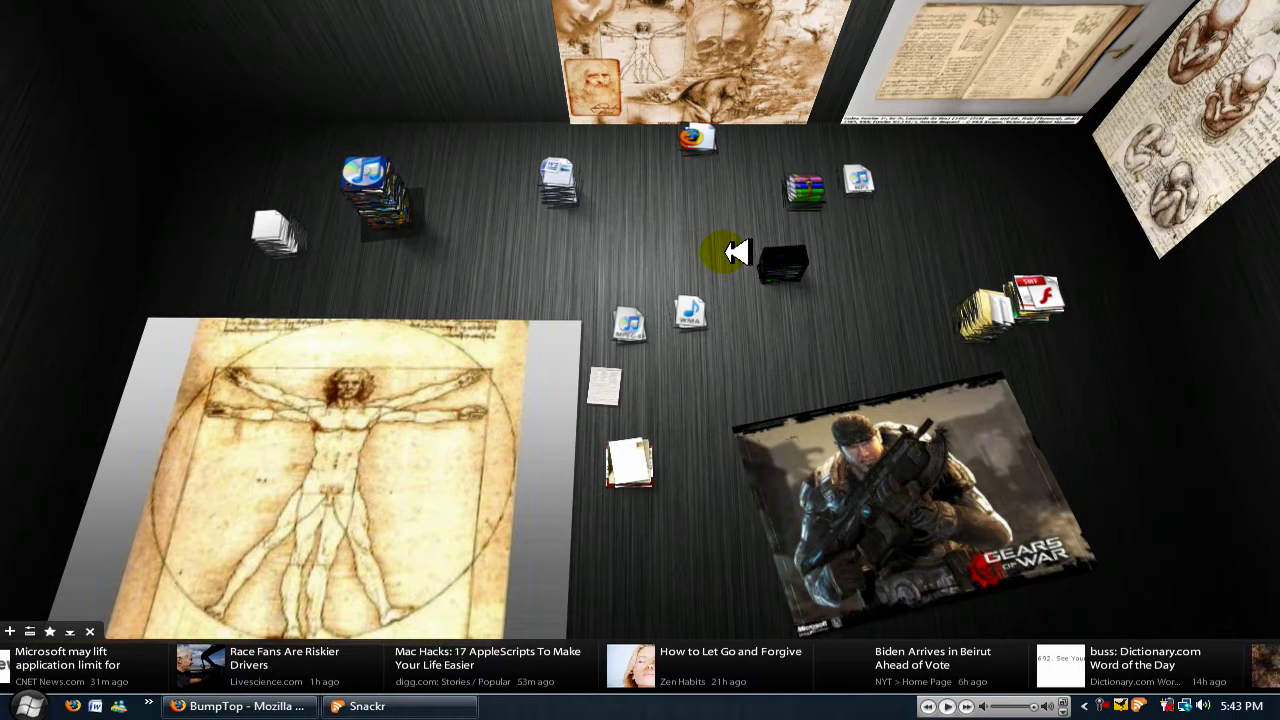
# Move the music file inward, pile the scan777 paper onto the WMA file, and reposition both.
pyautogui.moveTo(706, 298)
pyautogui.mouseDown()
pyautogui.moveTo(636, 246)
pyautogui.moveTo(428, 165)
pyautogui.moveTo(657, 322)
pyautogui.moveTo(697, 326)
pyautogui.moveTo(651, 251)
pyautogui.mouseUp()
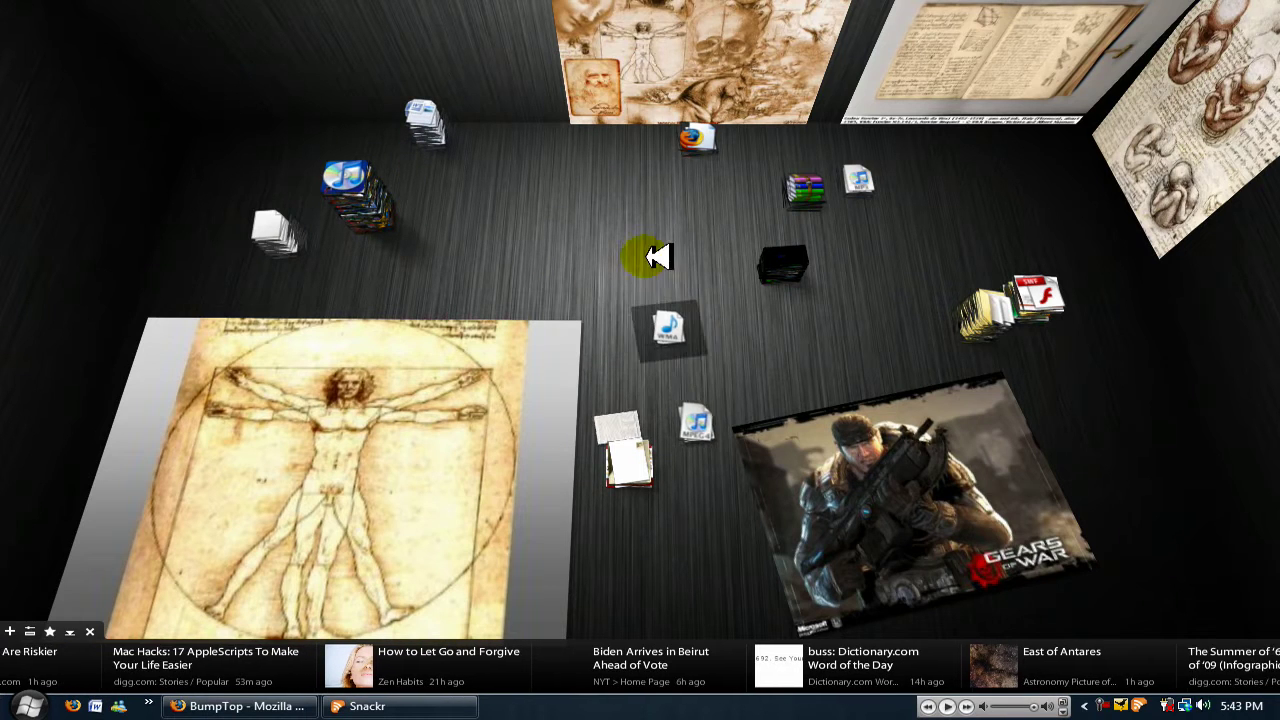
pyautogui.moveTo(643, 422); pyautogui.dragTo(614, 200)
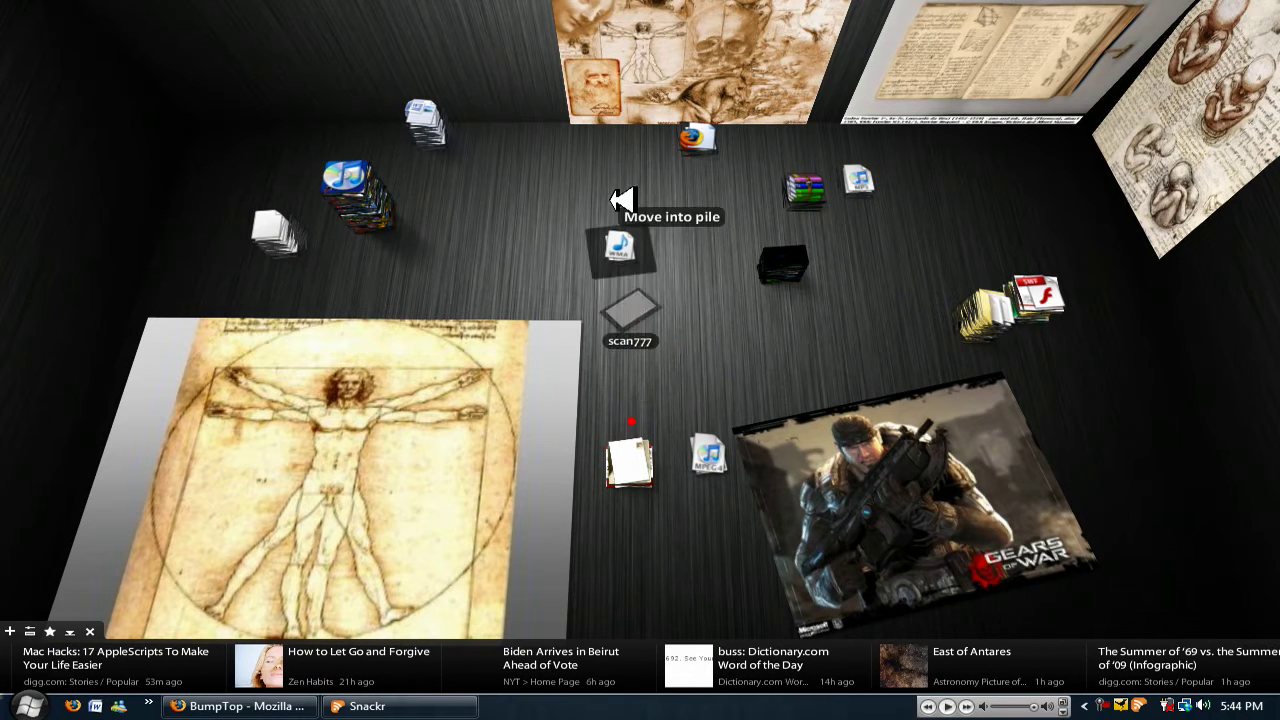
pyautogui.moveTo(655, 462)
pyautogui.mouseDown()
pyautogui.moveTo(651, 303)
pyautogui.moveTo(718, 455)
pyautogui.moveTo(720, 349)
pyautogui.mouseUp()
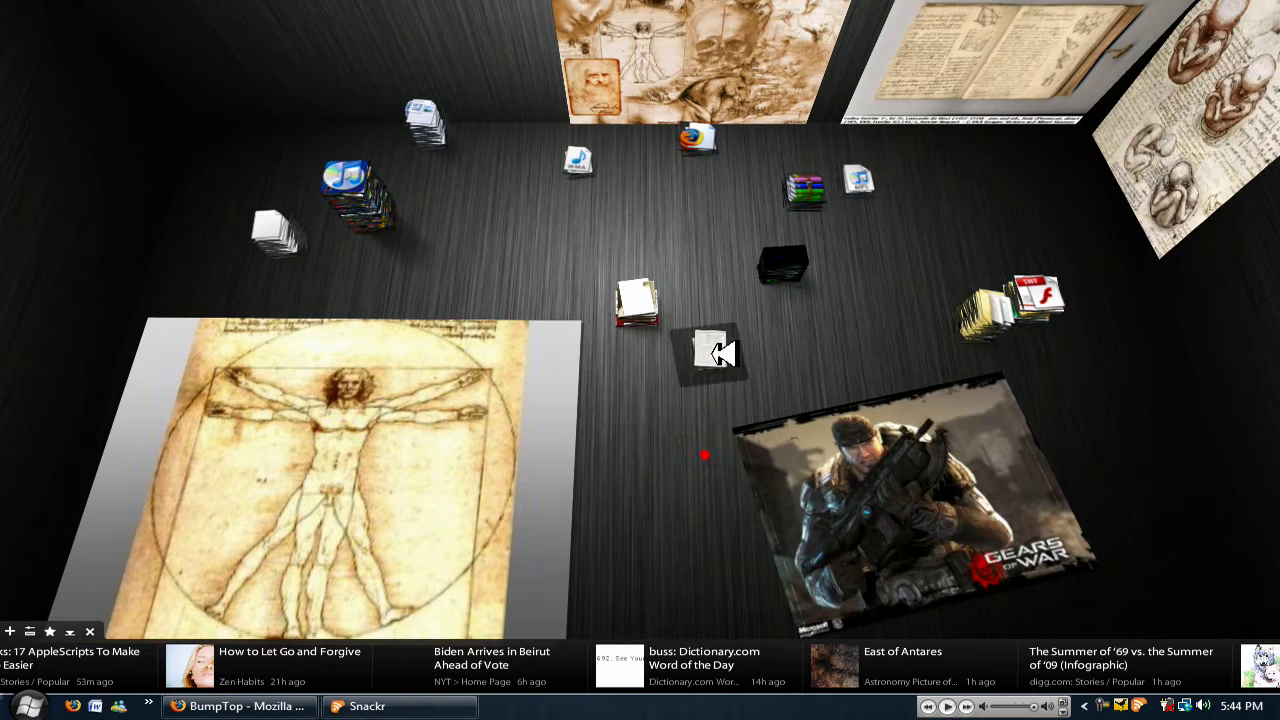
pyautogui.moveTo(583, 162); pyautogui.dragTo(592, 192)
# Break the WMA file's pile, then shrink and regrow the Vitruvian Man picture.
pyautogui.rightClick(598, 193)
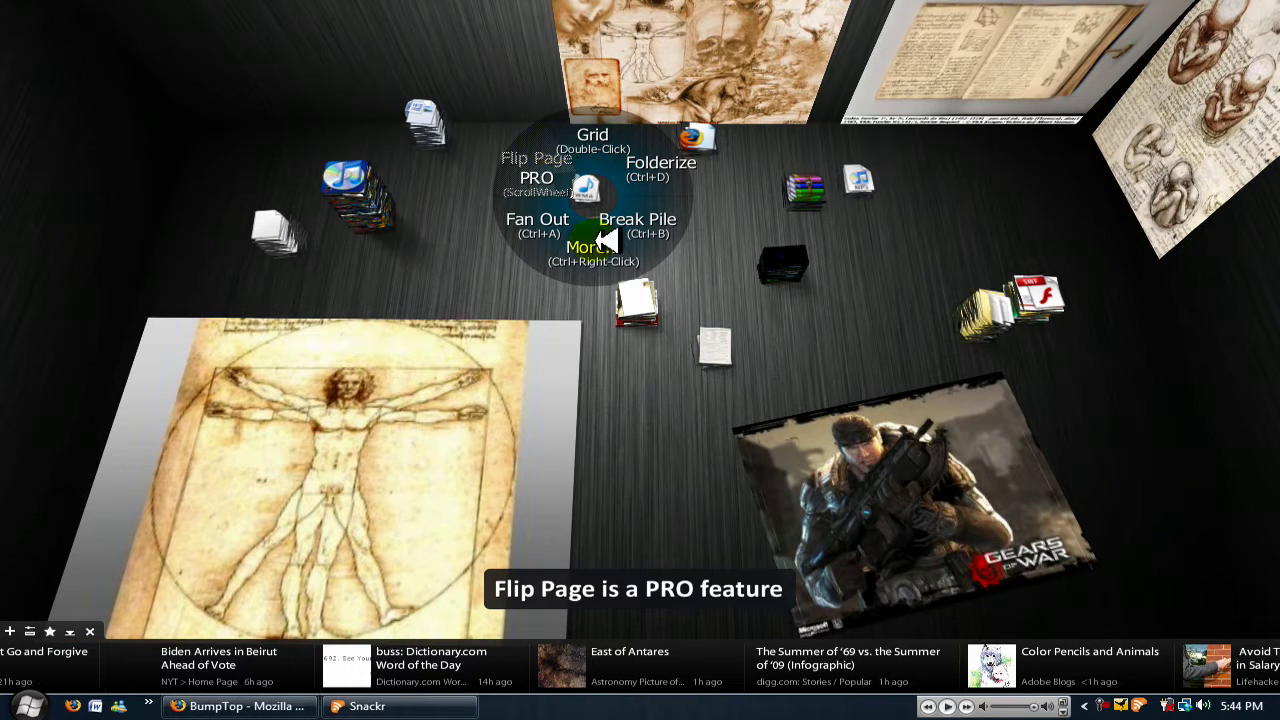
pyautogui.click(704, 259)
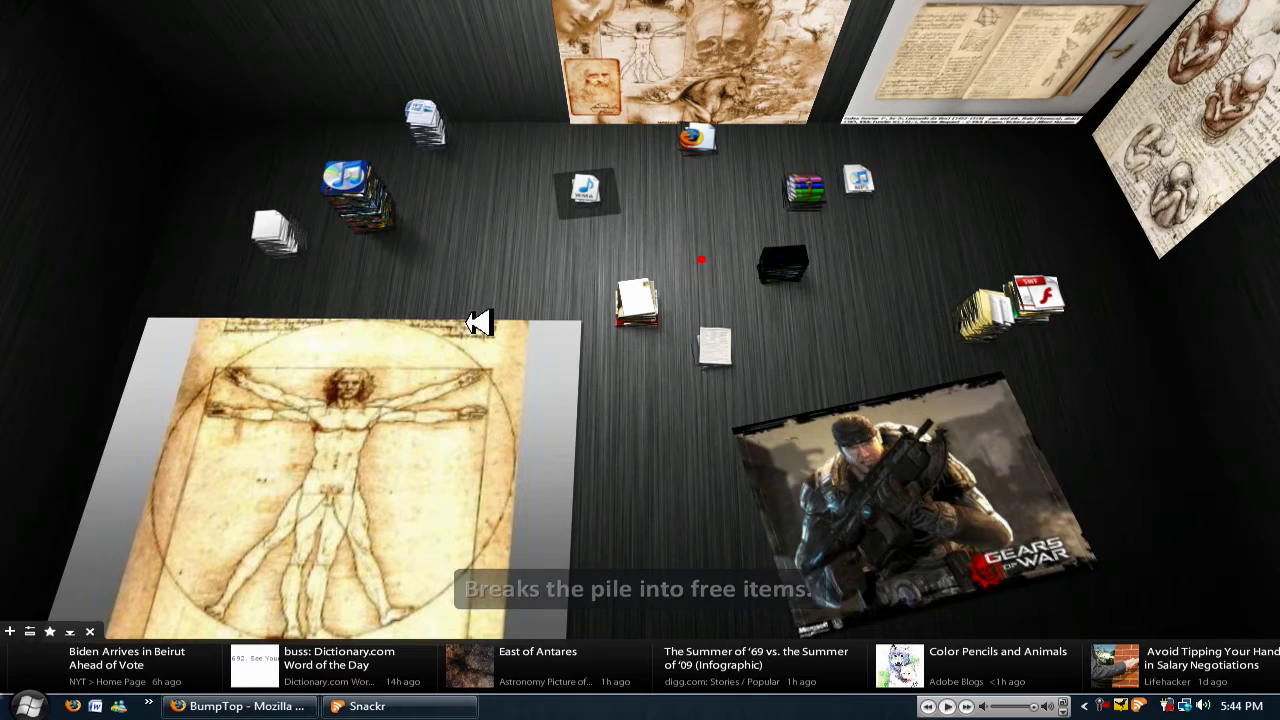
pyautogui.rightClick(401, 397)
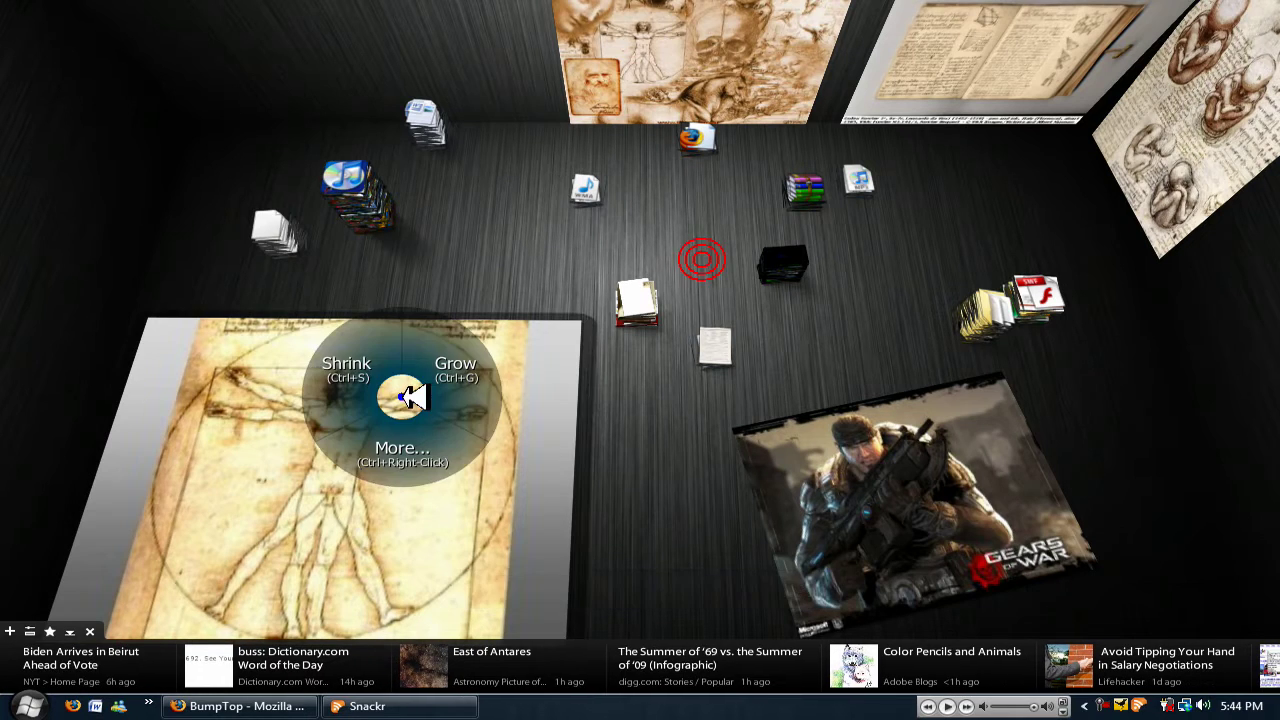
pyautogui.click(352, 367)
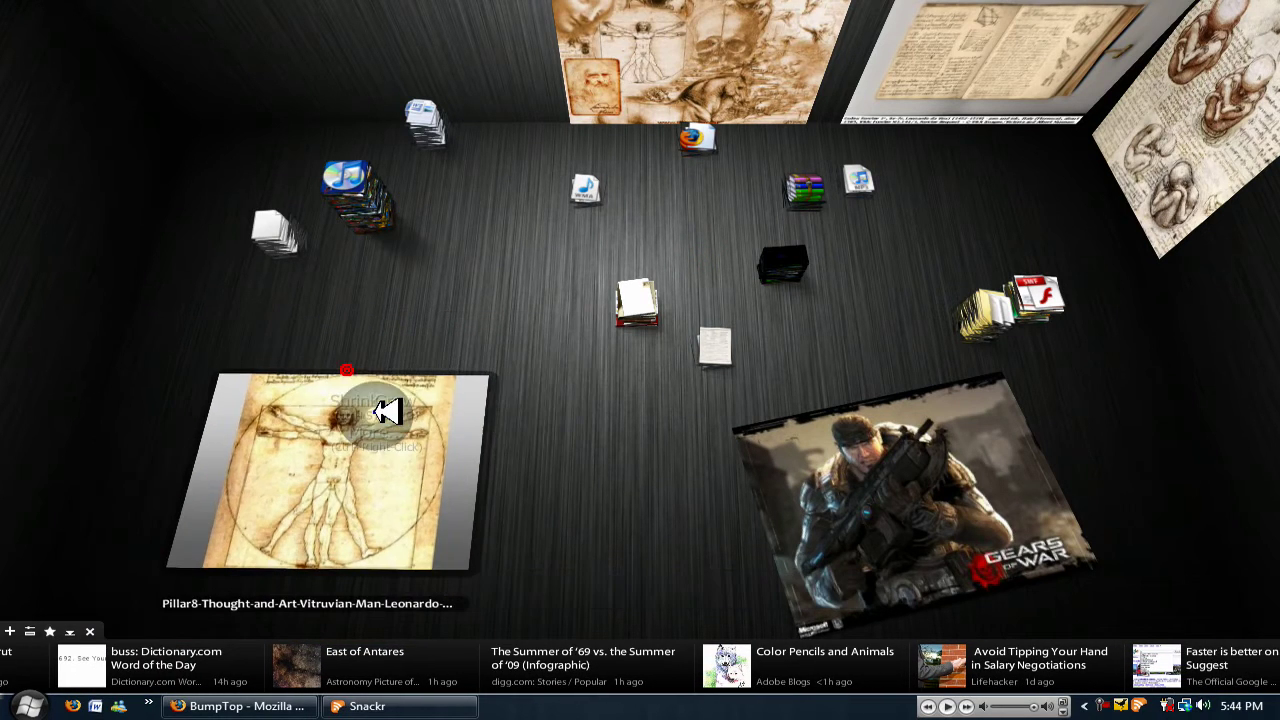
pyautogui.rightClick(374, 411)
pyautogui.click(427, 405)
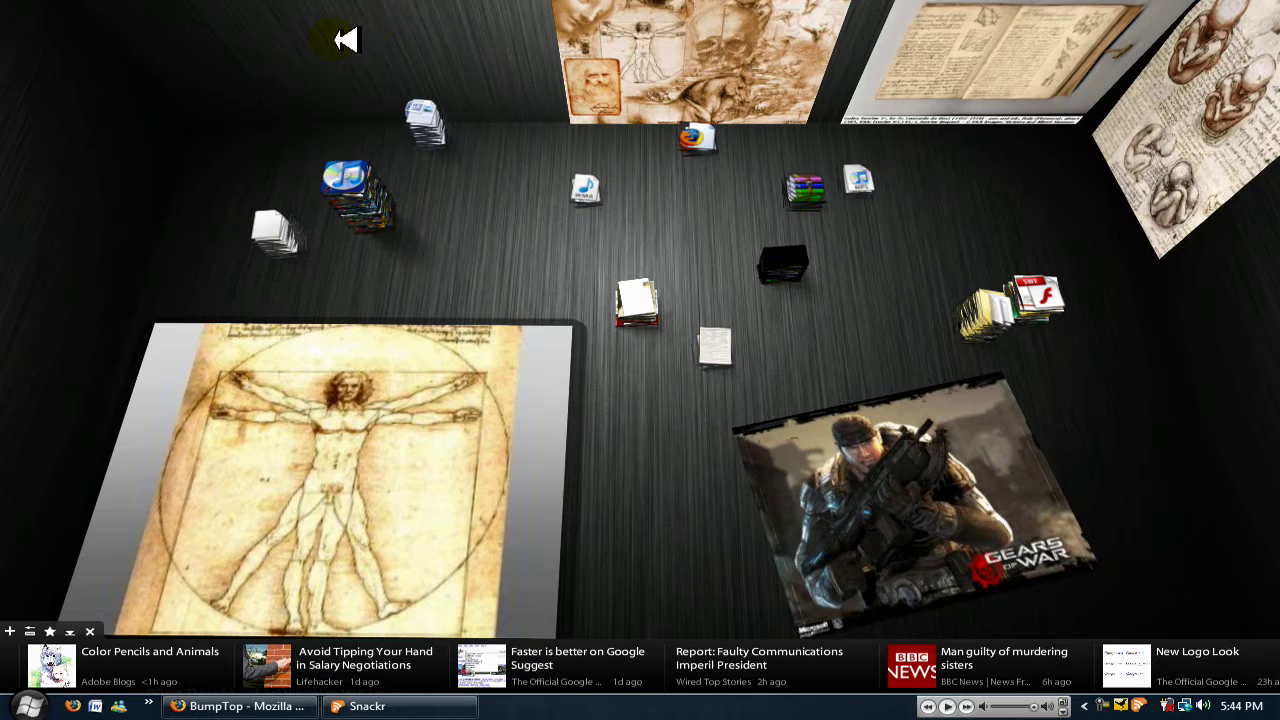
# Write a new sticky note reading 'Do english hm' from the desktop's context menu.
pyautogui.rightClick(343, 40)
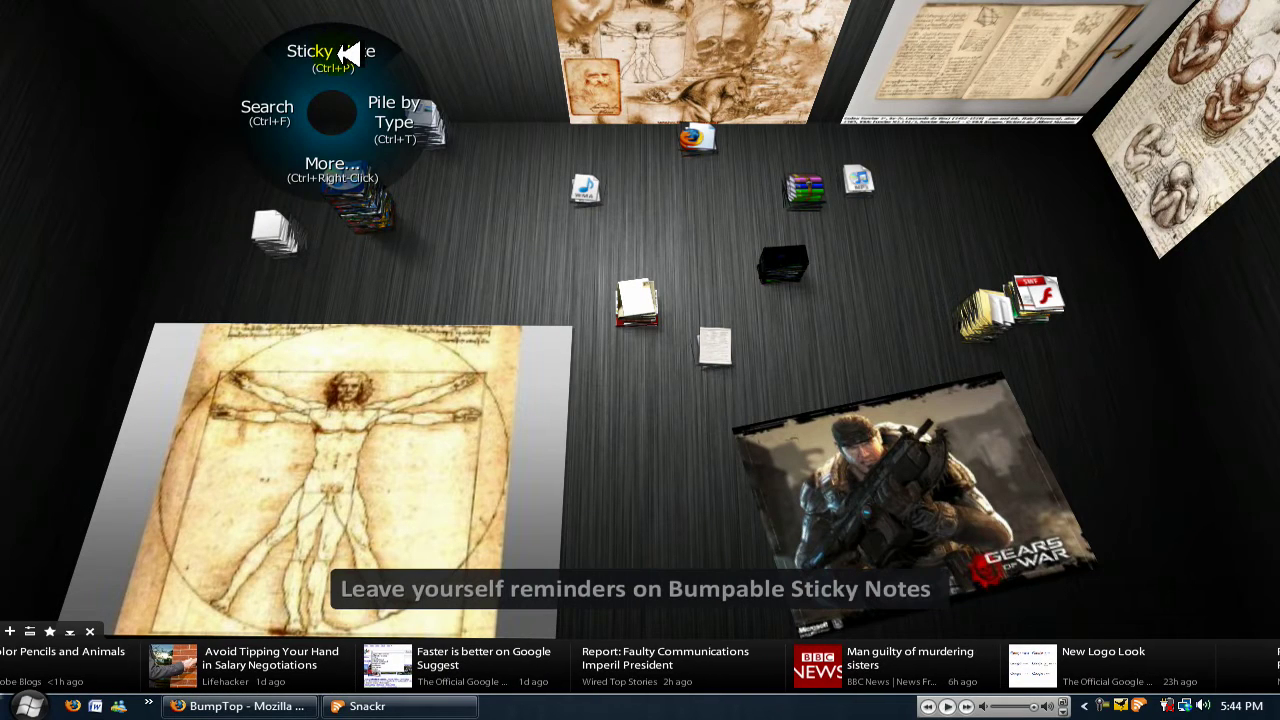
pyautogui.click(343, 55)
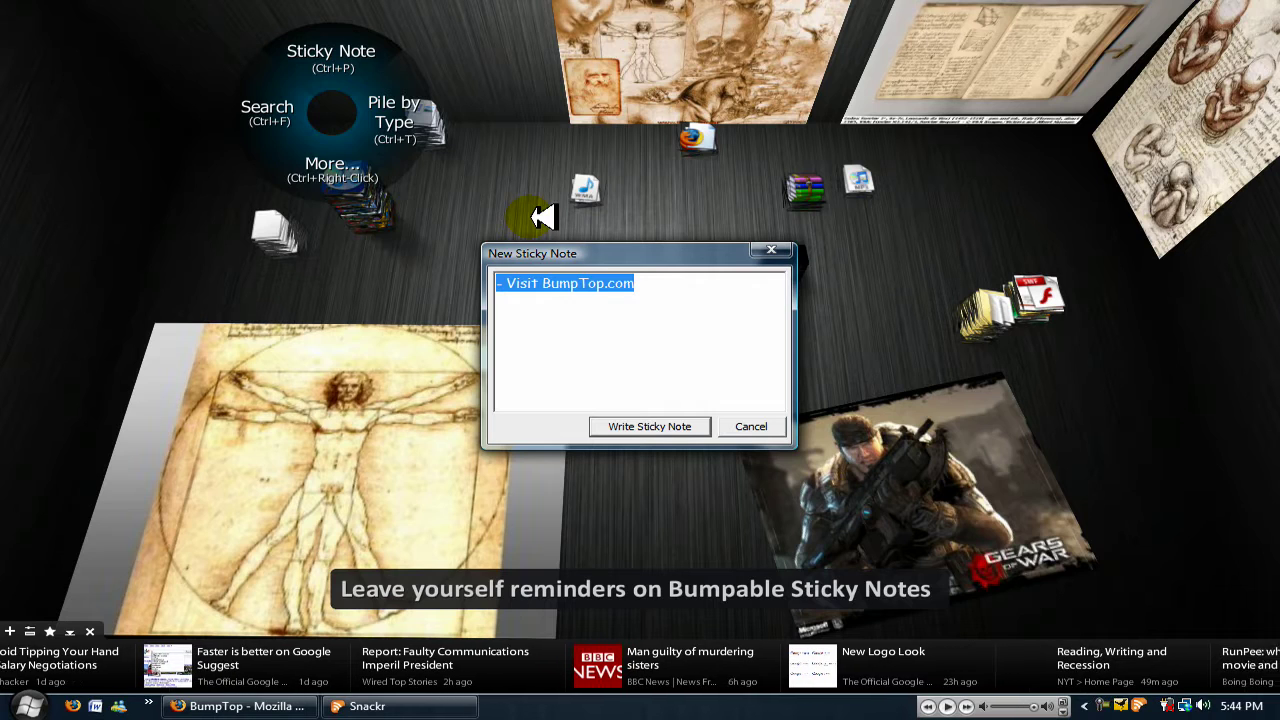
pyautogui.write('Do en')
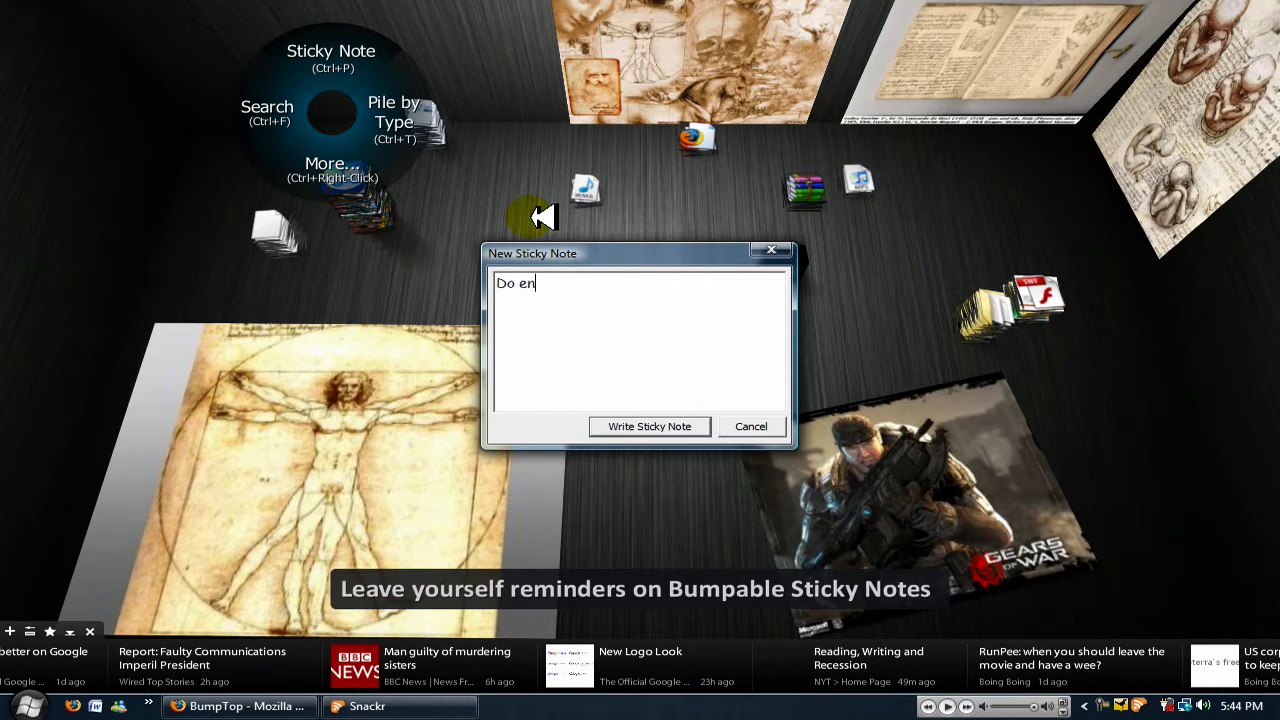
pyautogui.write('glish hm')
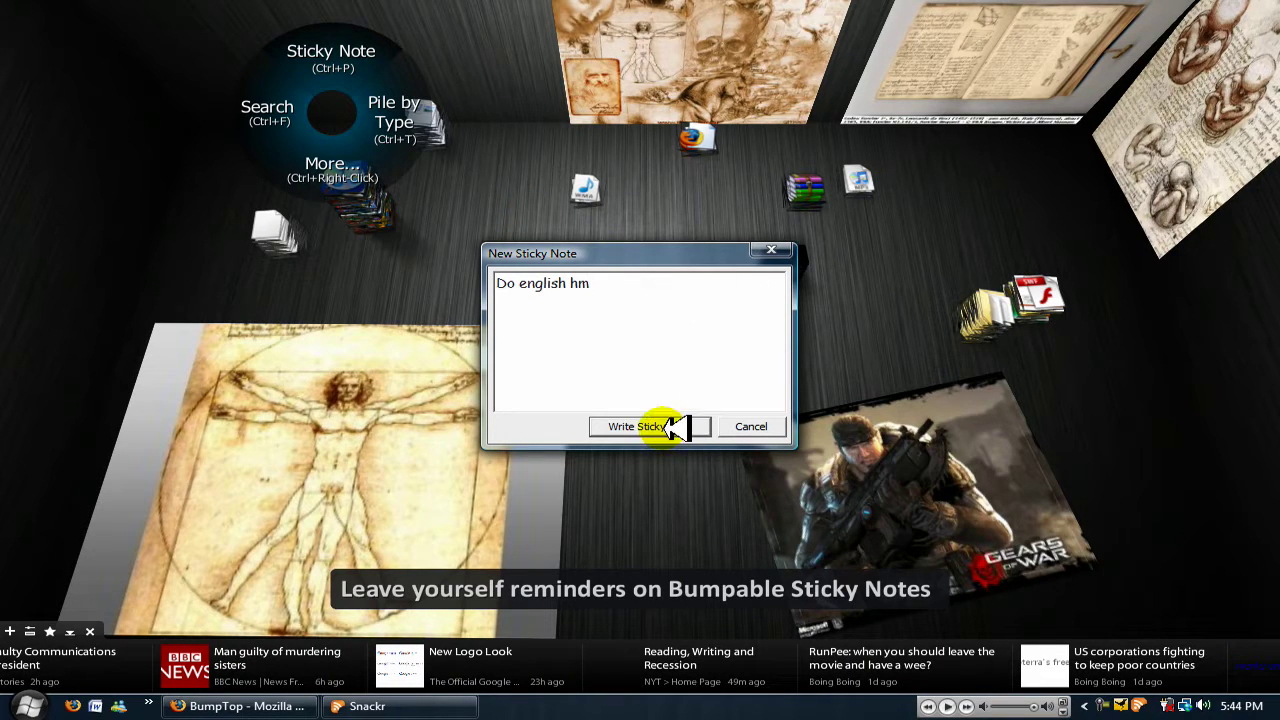
pyautogui.click(635, 426)
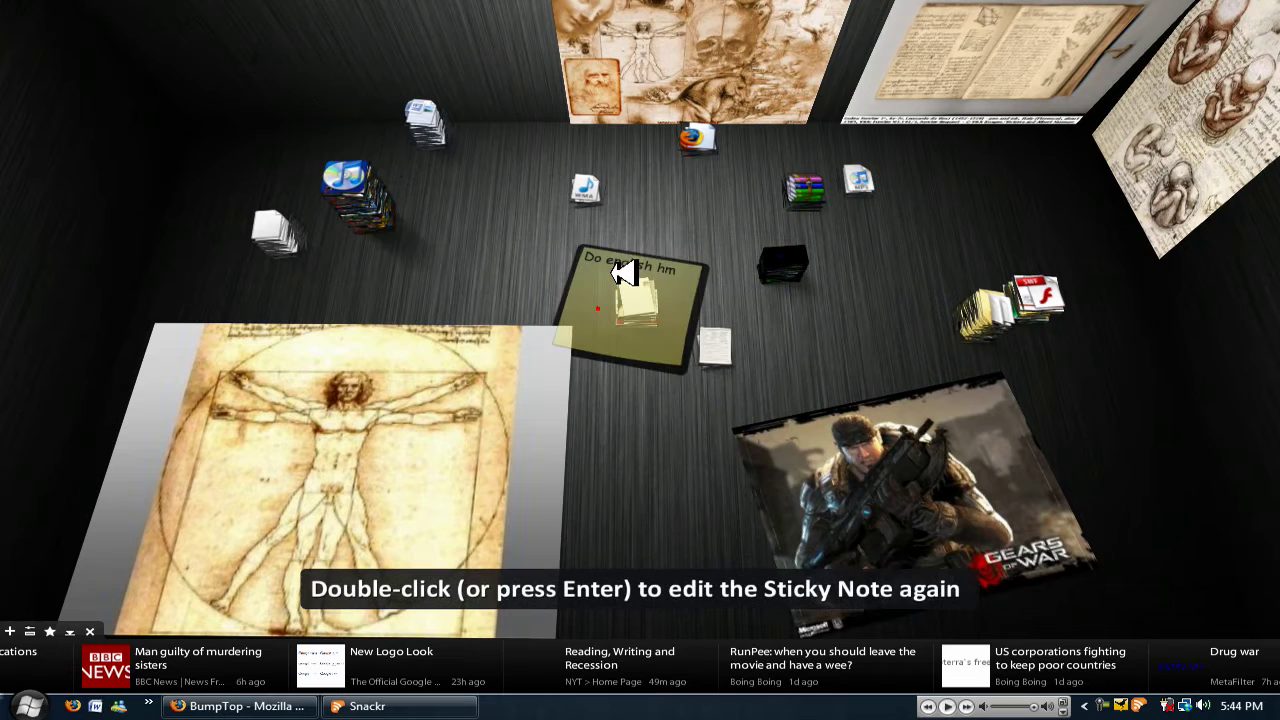
# Pin the sticky note to the back wall, shift the document pile back, and move the iTunes pile.
pyautogui.moveTo(527, 243); pyautogui.dragTo(478, 45)
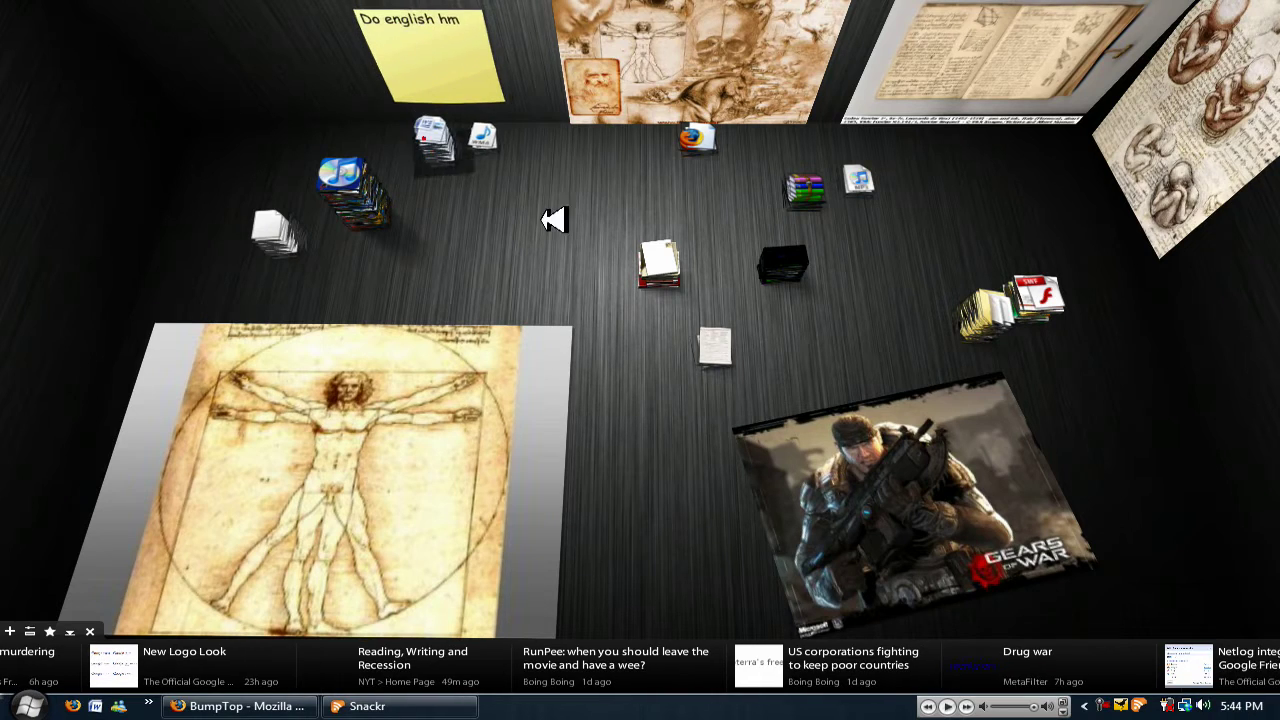
pyautogui.moveTo(423, 125); pyautogui.dragTo(513, 193)
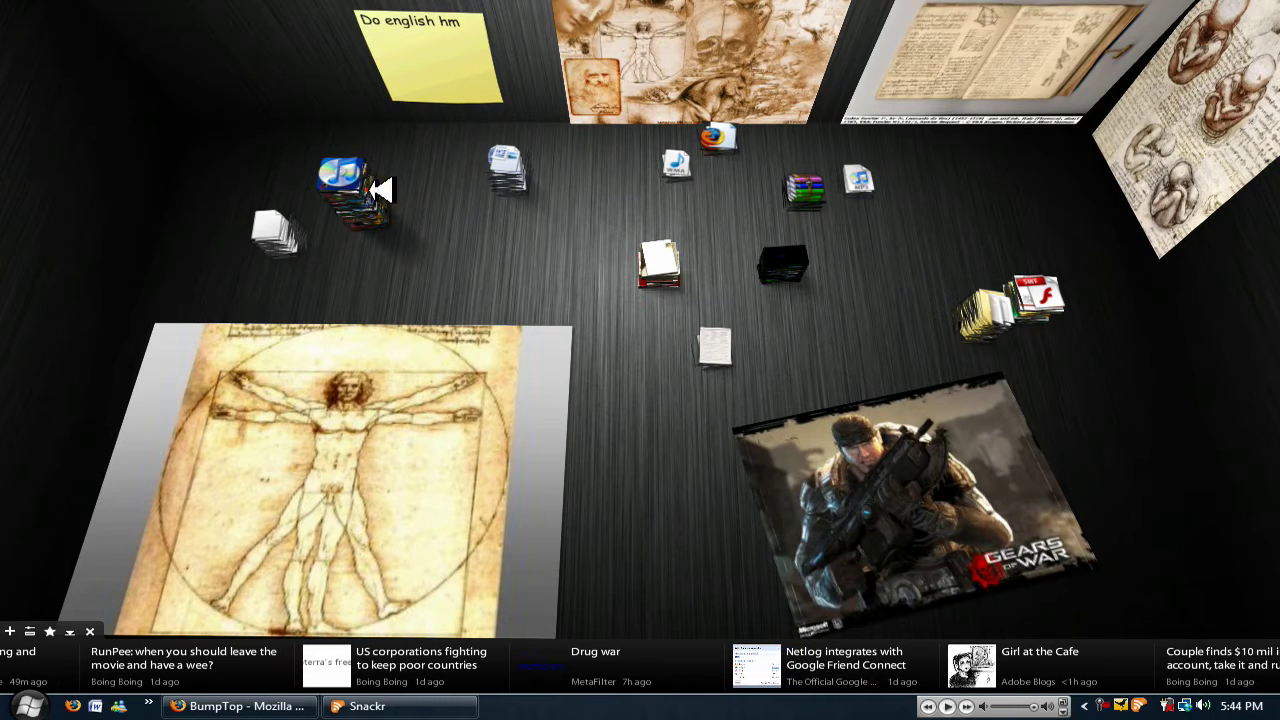
pyautogui.moveTo(398, 188); pyautogui.dragTo(470, 193)
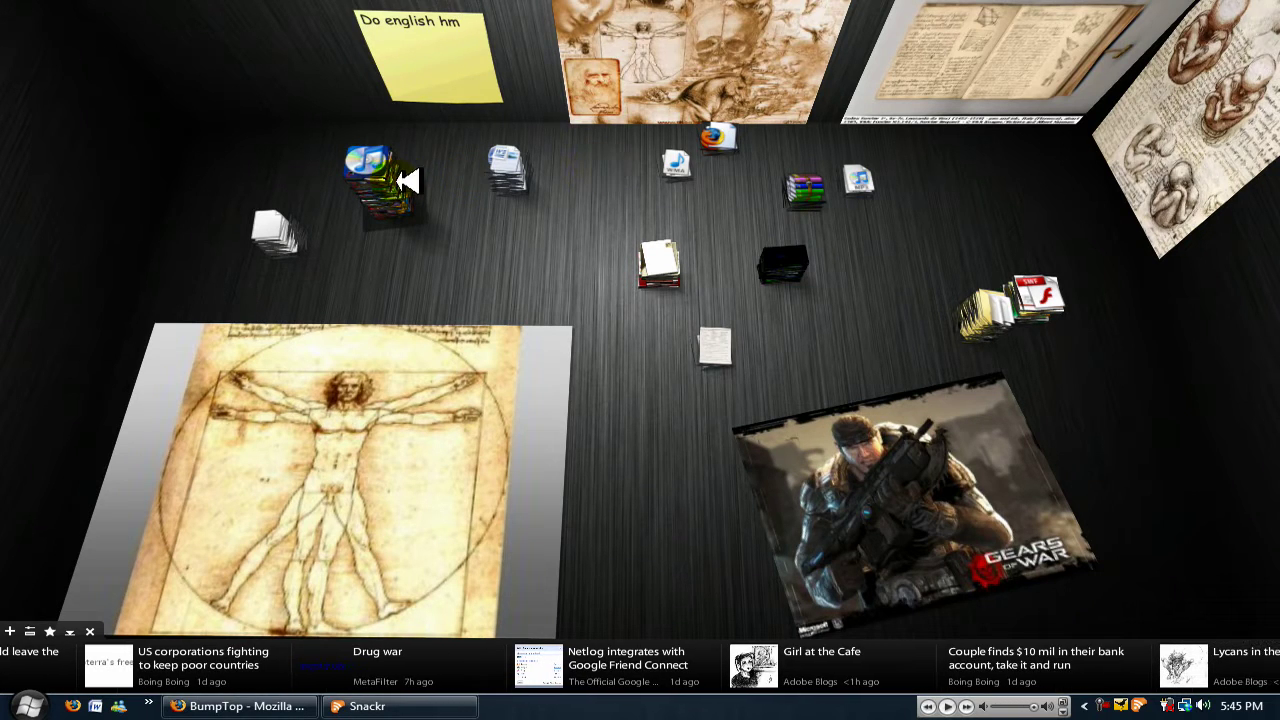
pyautogui.moveTo(400, 171); pyautogui.dragTo(645, 302)
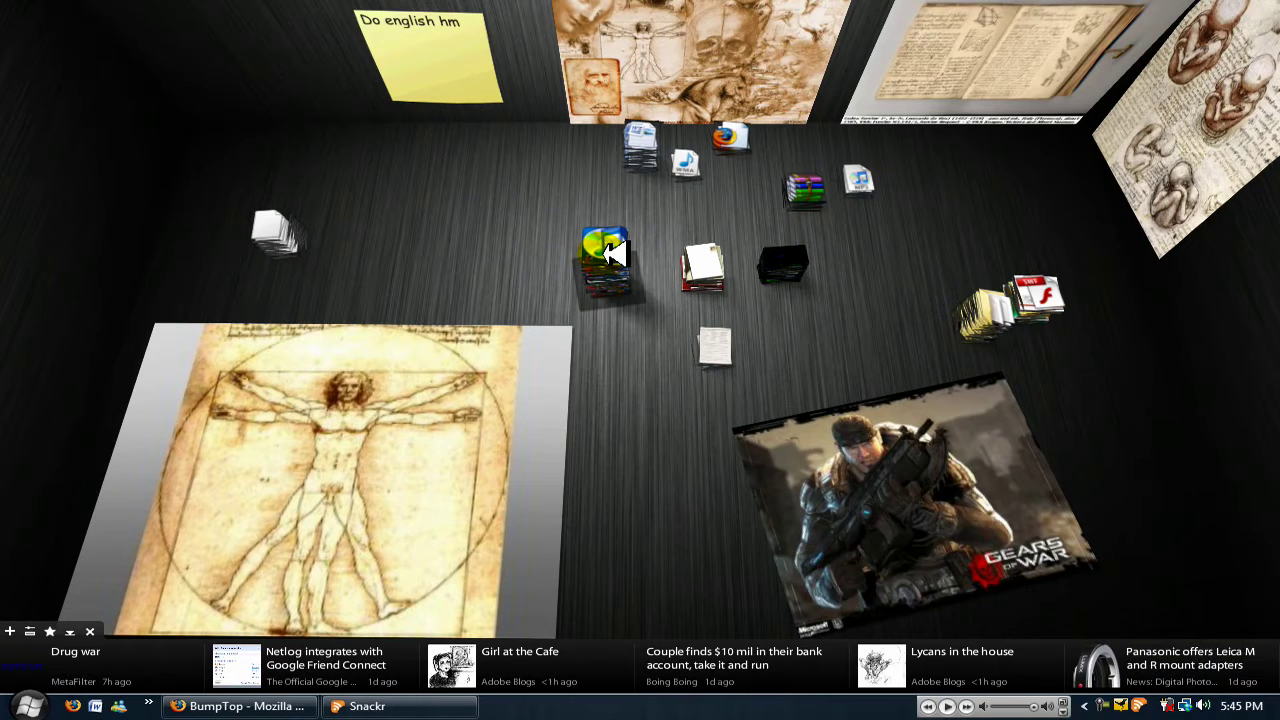
# Deselect, then drag the iTunes pile up and left and nudge nearby items.
pyautogui.click(434, 177)
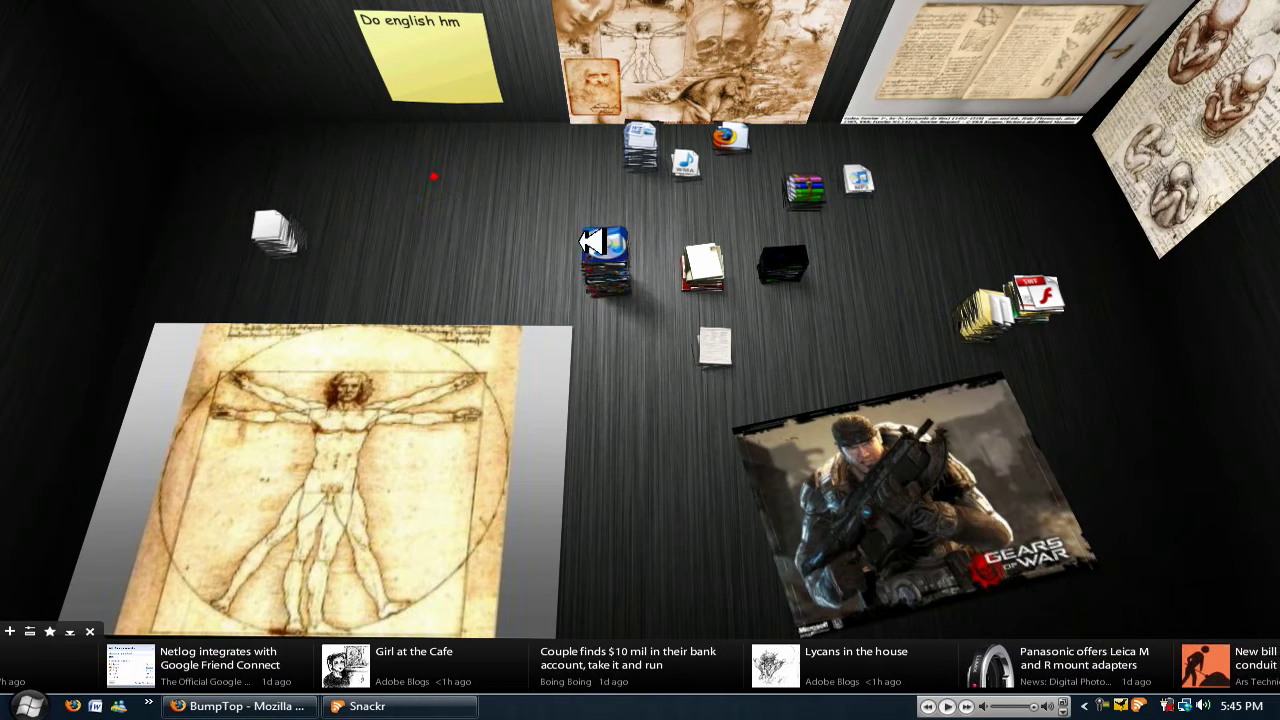
pyautogui.moveTo(588, 242); pyautogui.dragTo(448, 193)
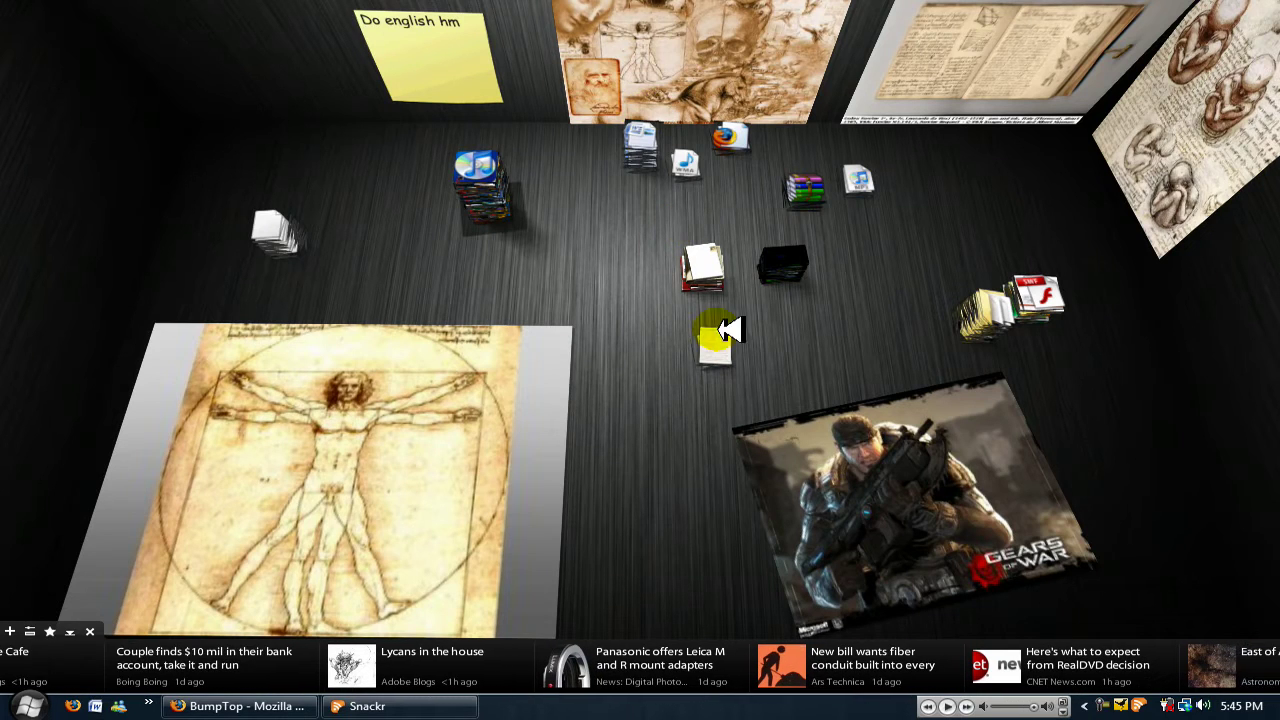
pyautogui.moveTo(674, 392); pyautogui.dragTo(731, 368)
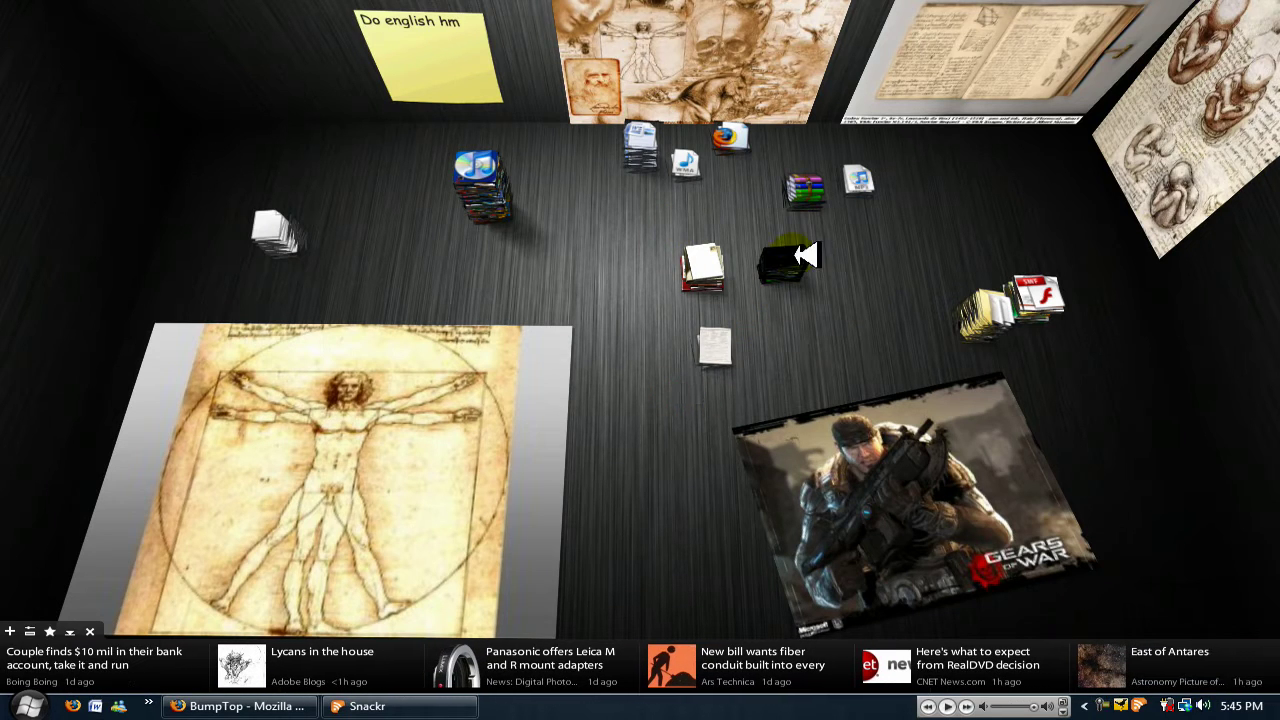
pyautogui.moveTo(791, 250); pyautogui.dragTo(818, 264)
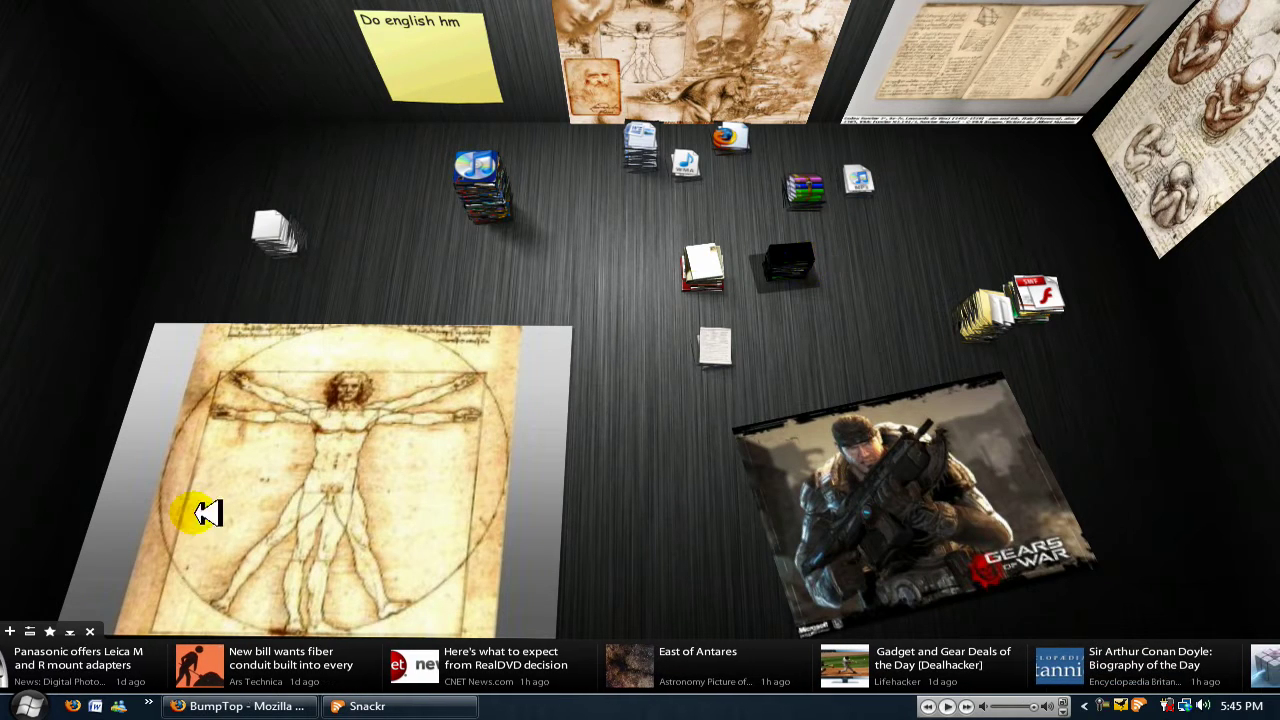
# Restore Firefox from the taskbar and go to the bumptop.com Download page.
pyautogui.click(255, 707)
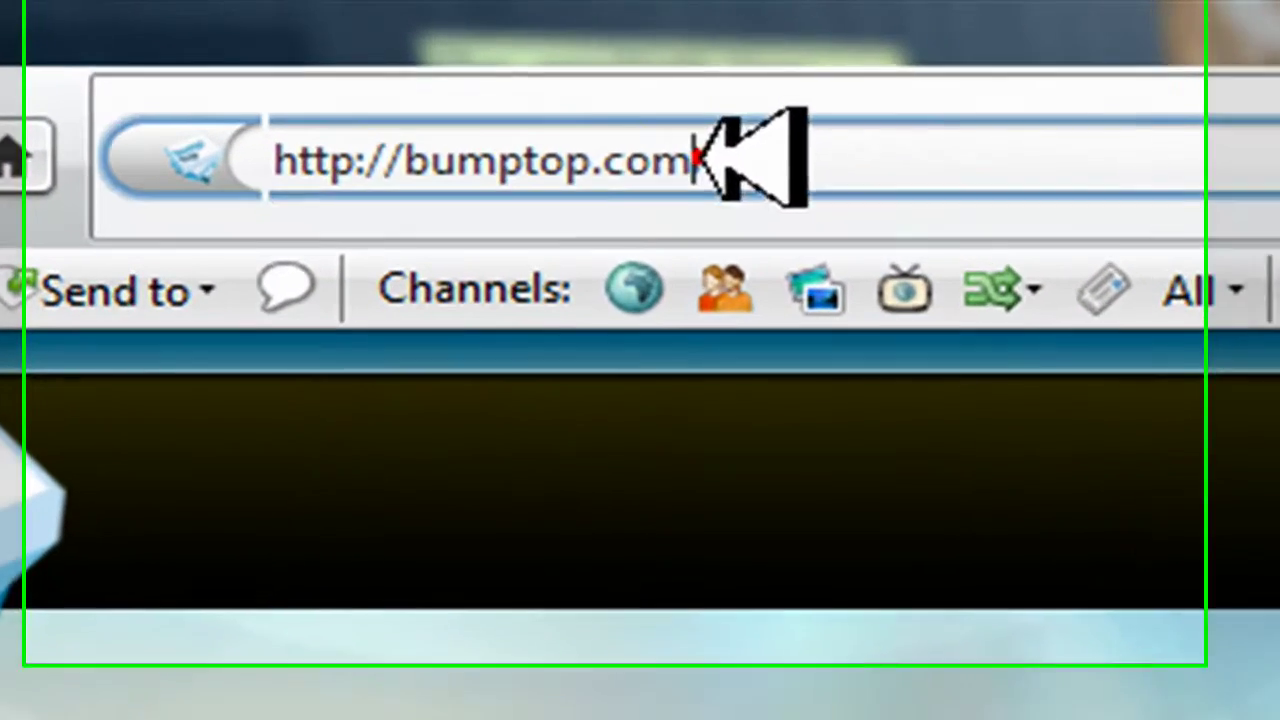
pyautogui.click(430, 42)
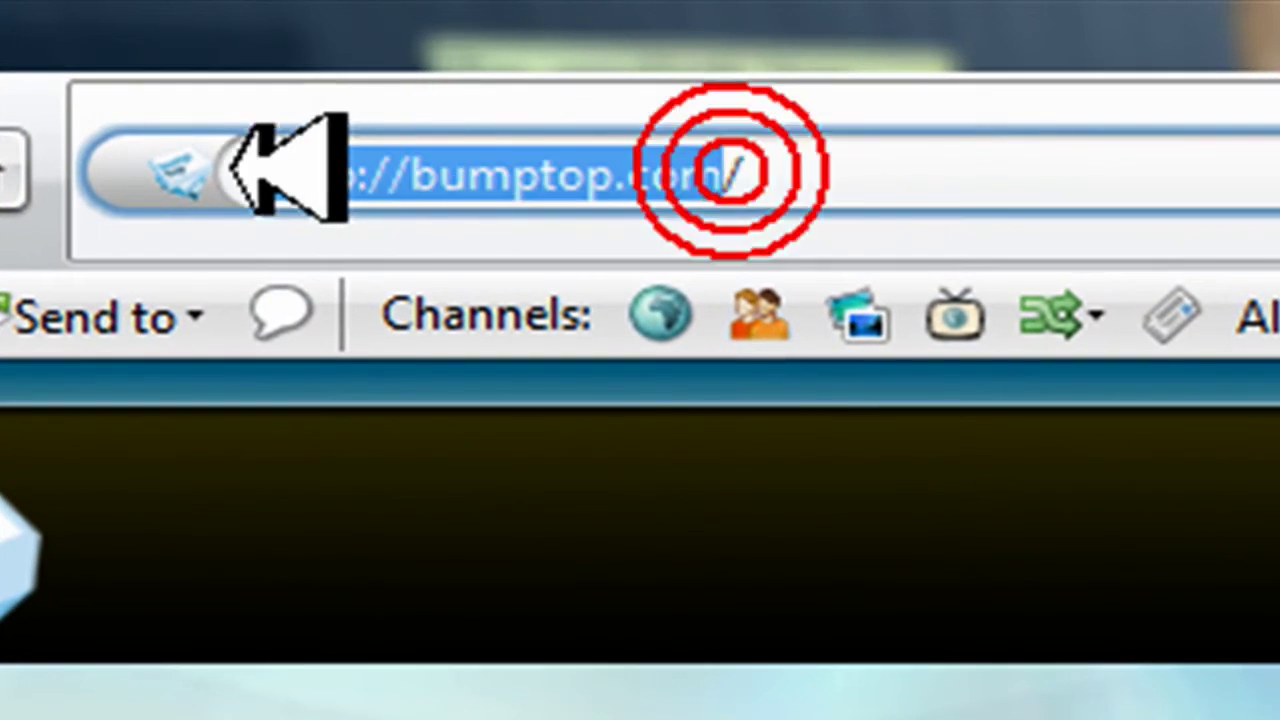
pyautogui.click(840, 185)
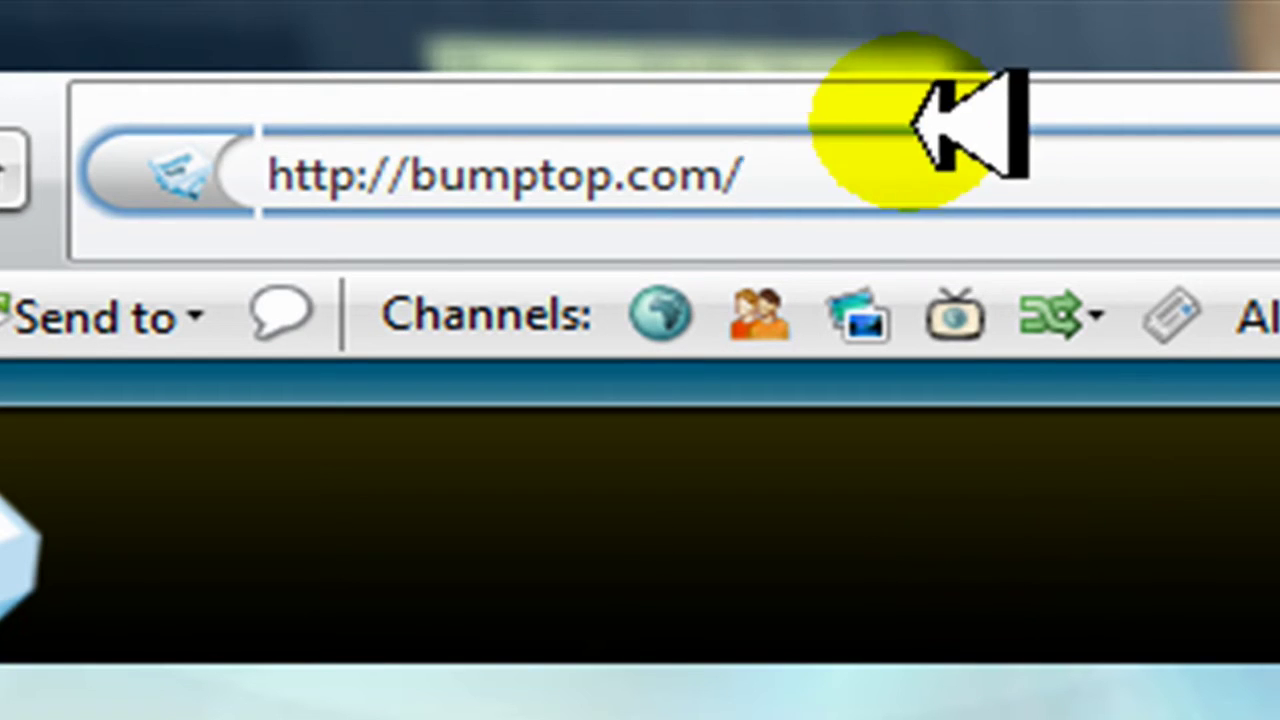
pyautogui.click(1008, 171)
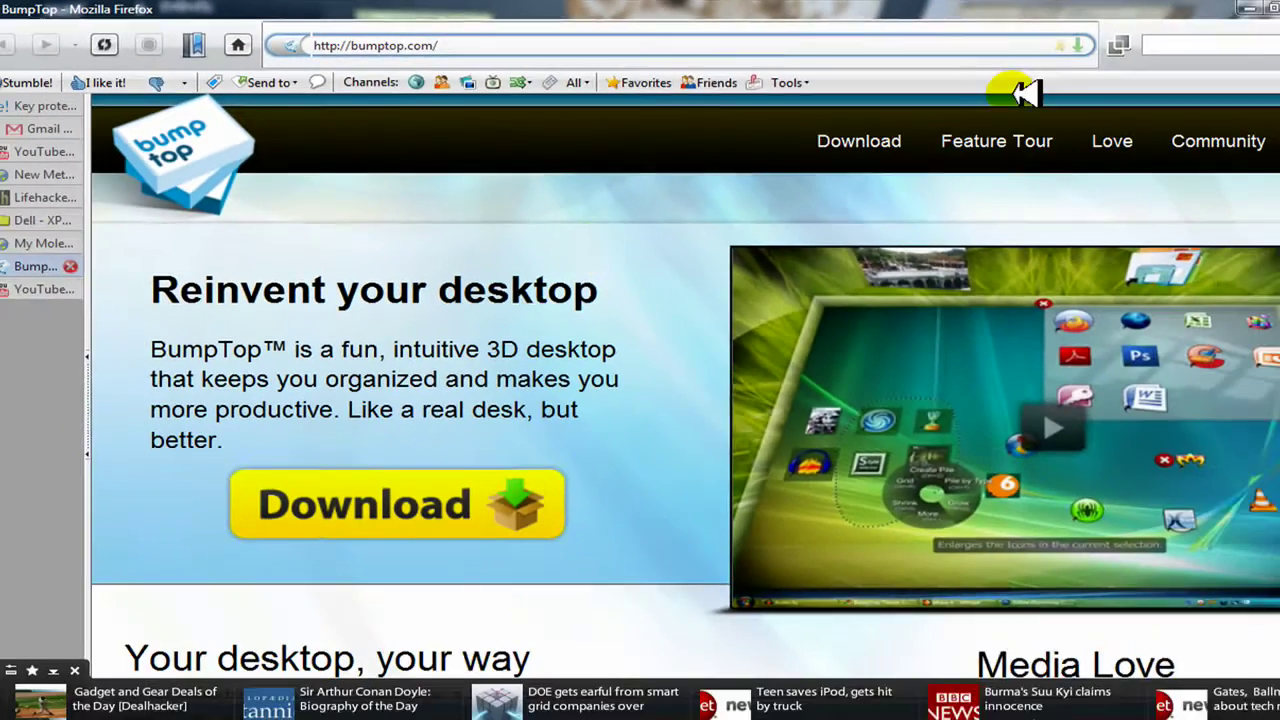
pyautogui.click(395, 503)
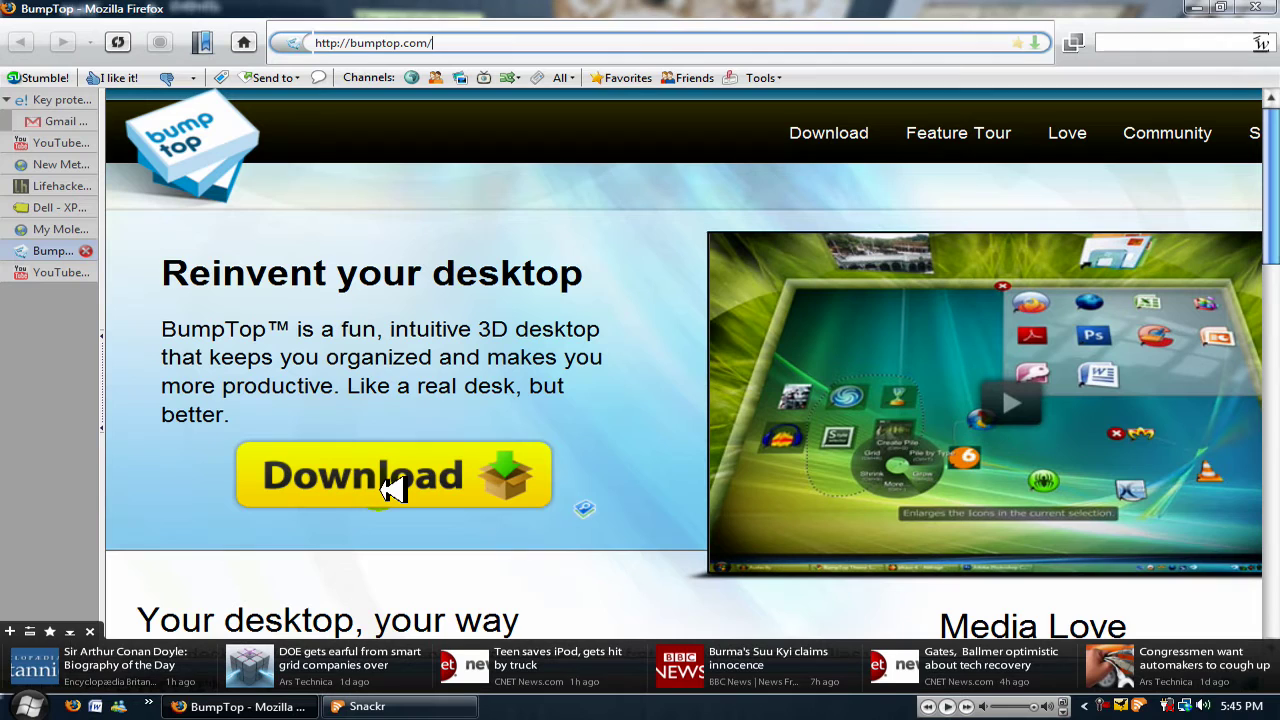
pyautogui.click(392, 488)
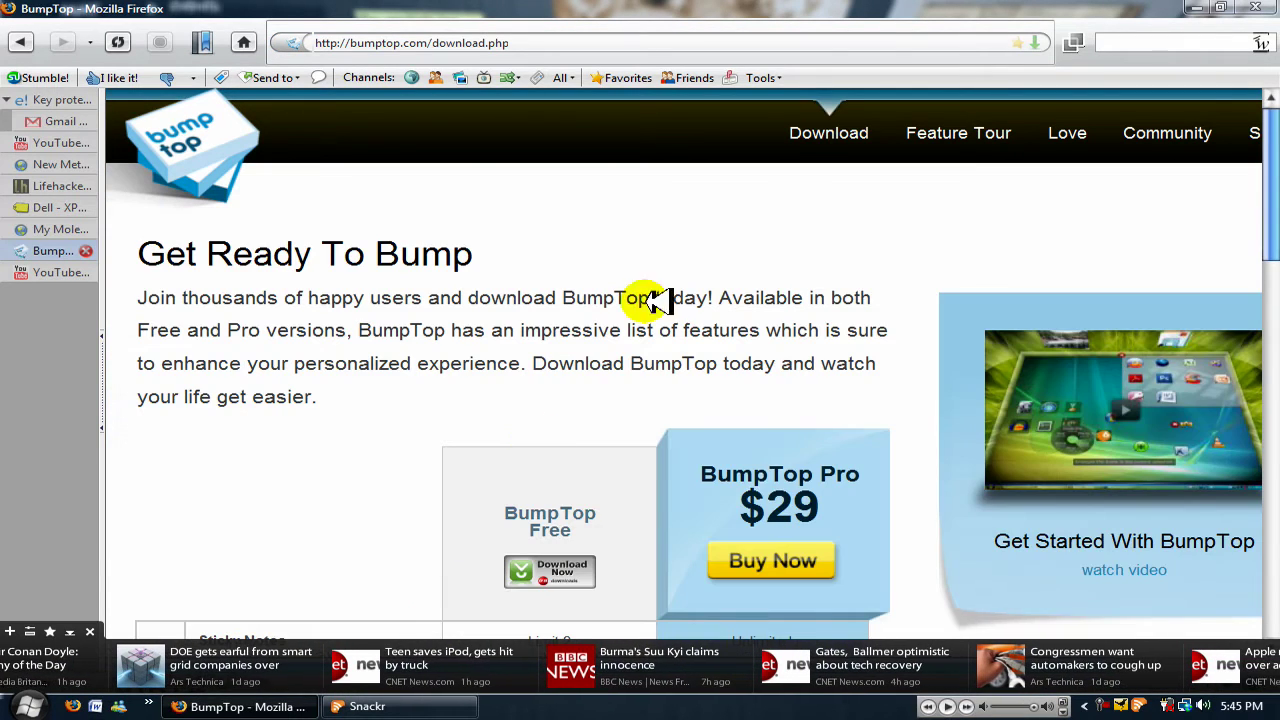
# Scroll through the Free-versus-Pro feature table, then minimize Firefox from the taskbar.
pyautogui.scroll(-7, 450, 290)
pyautogui.scroll(3, 390, 303)
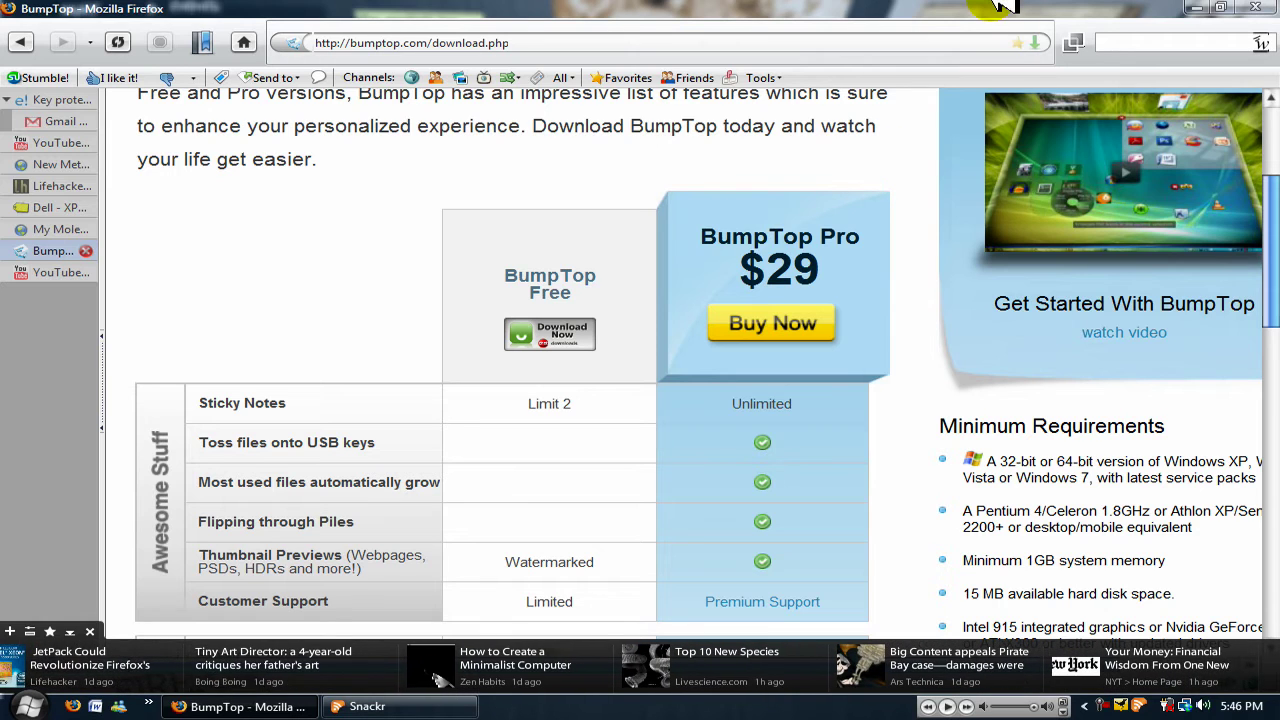
pyautogui.scroll(-3, 538, 487)
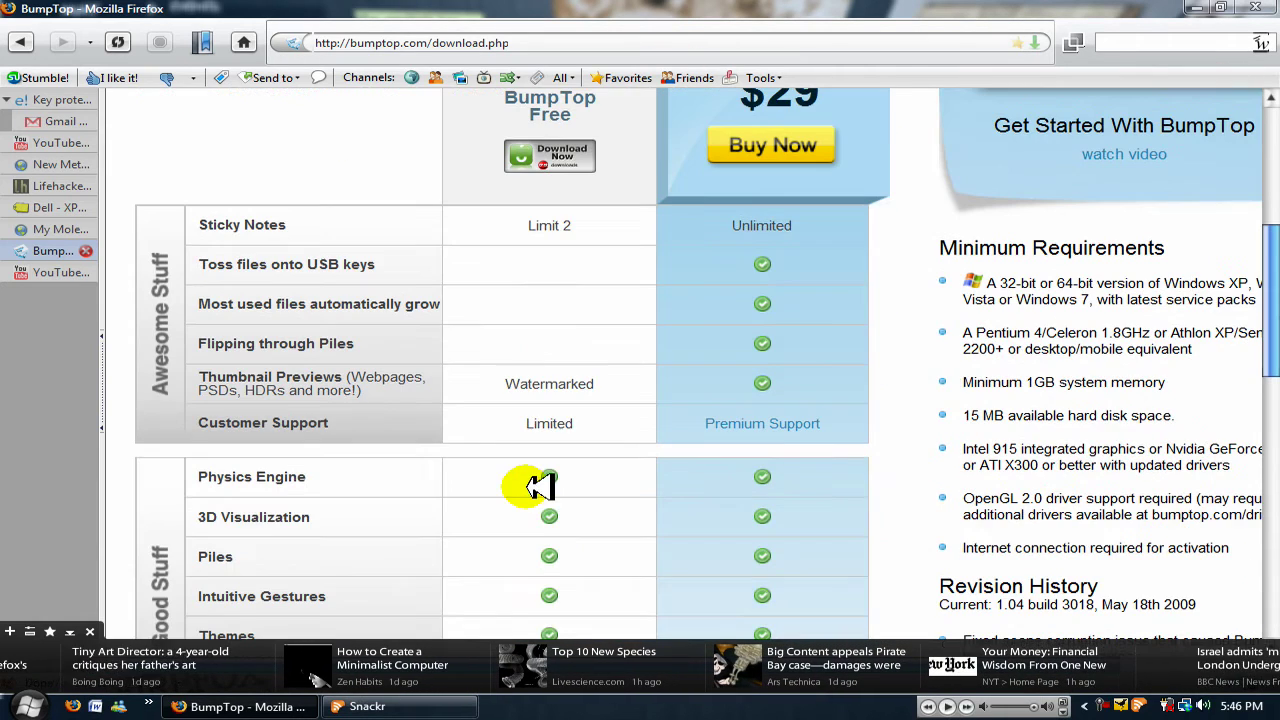
pyautogui.scroll(-5, 410, 480)
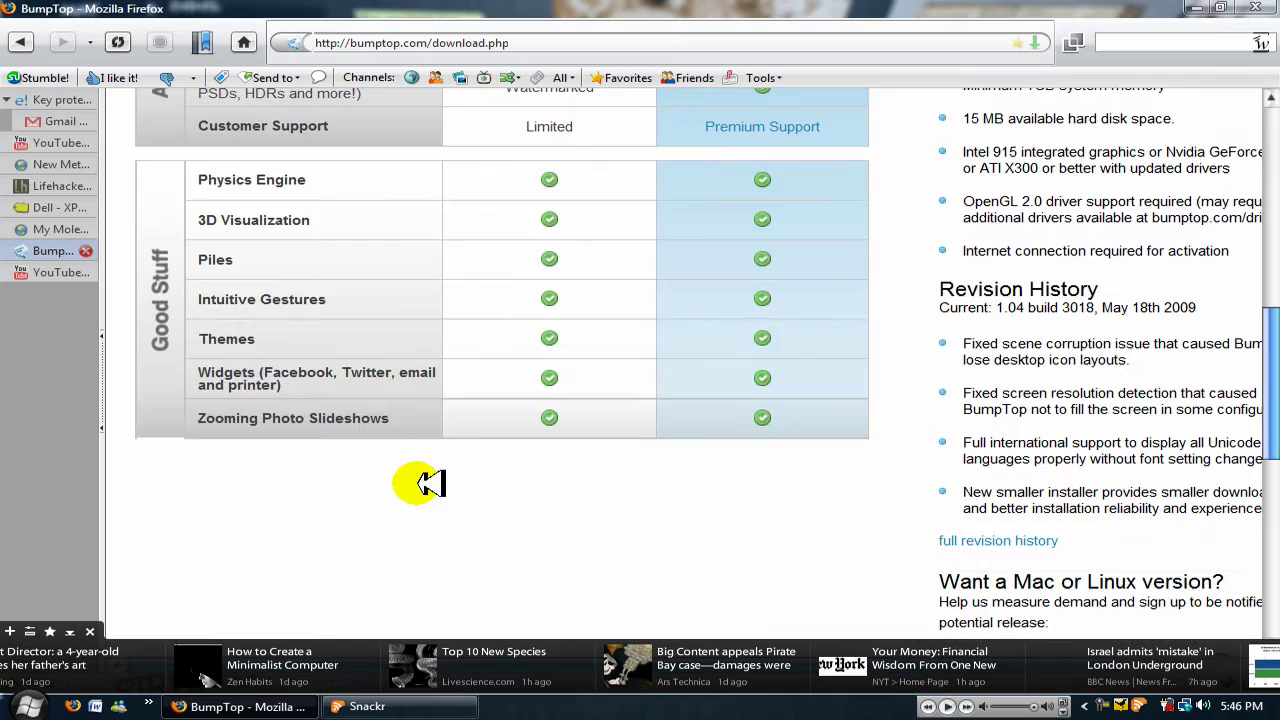
pyautogui.scroll(12, 440, 479)
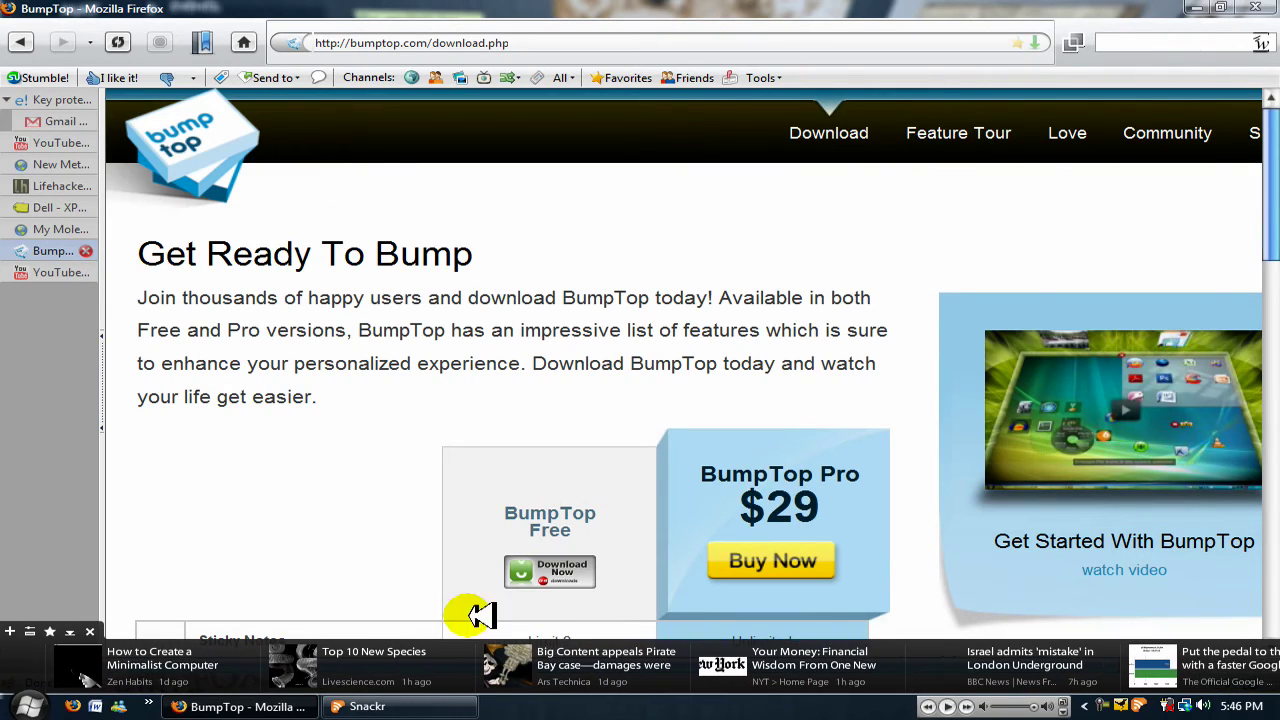
pyautogui.click(275, 705)
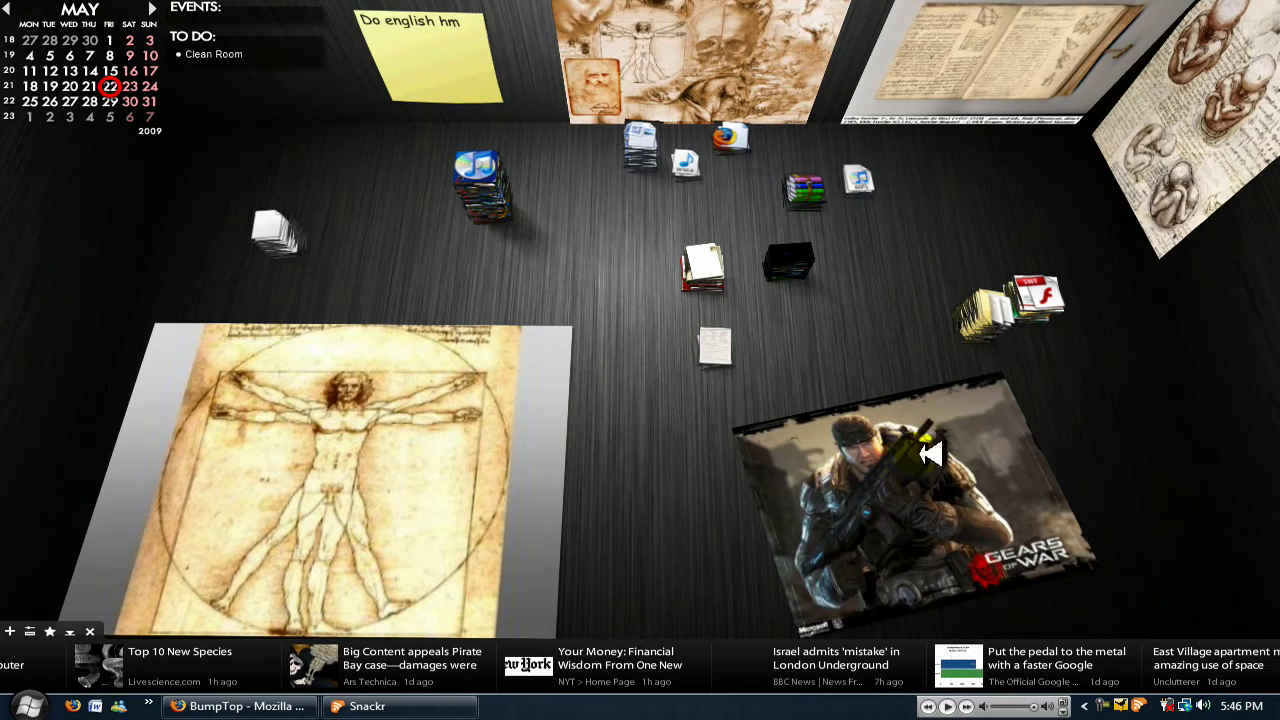
pyautogui.click(825, 453)
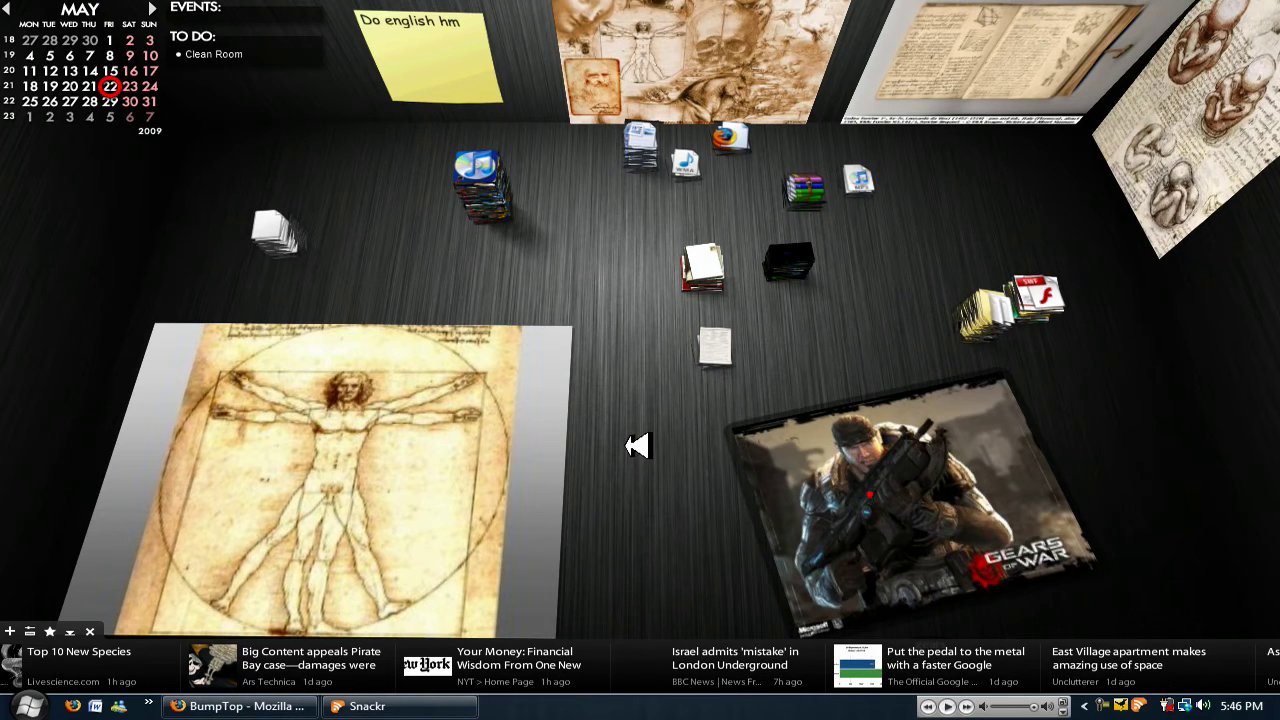
pyautogui.click(233, 703)
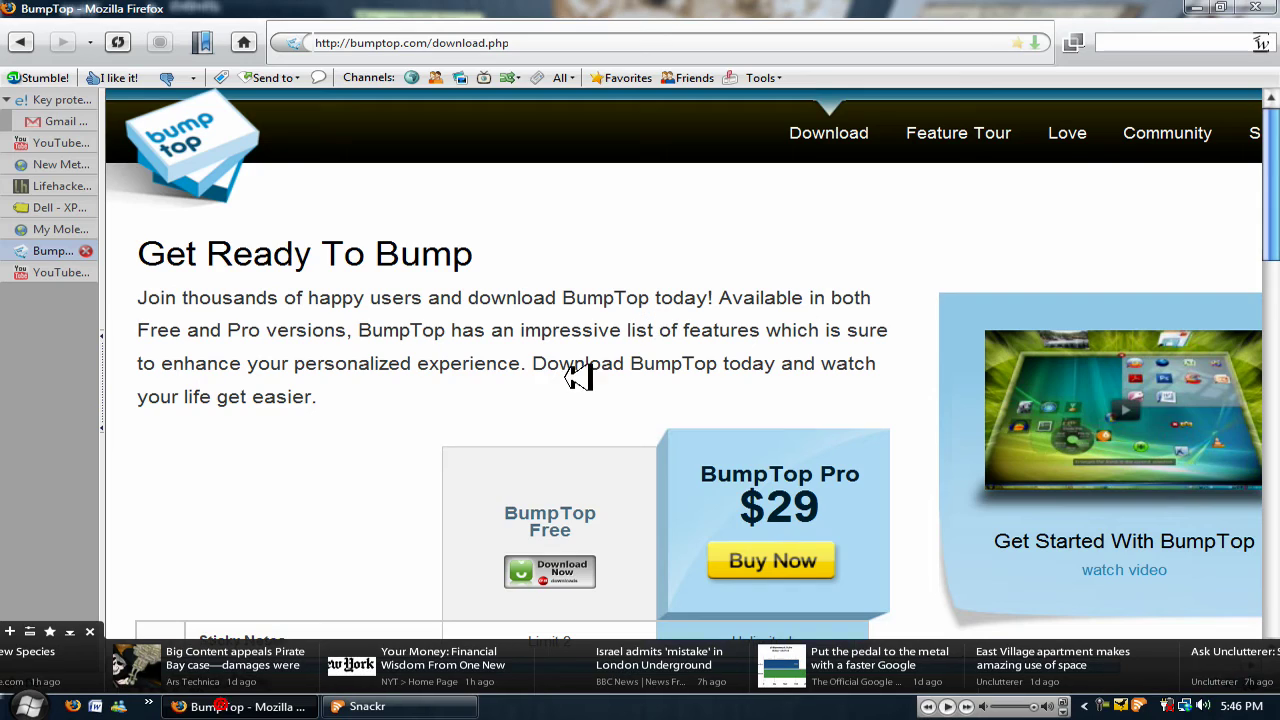
pyautogui.scroll(-5, 570, 360)
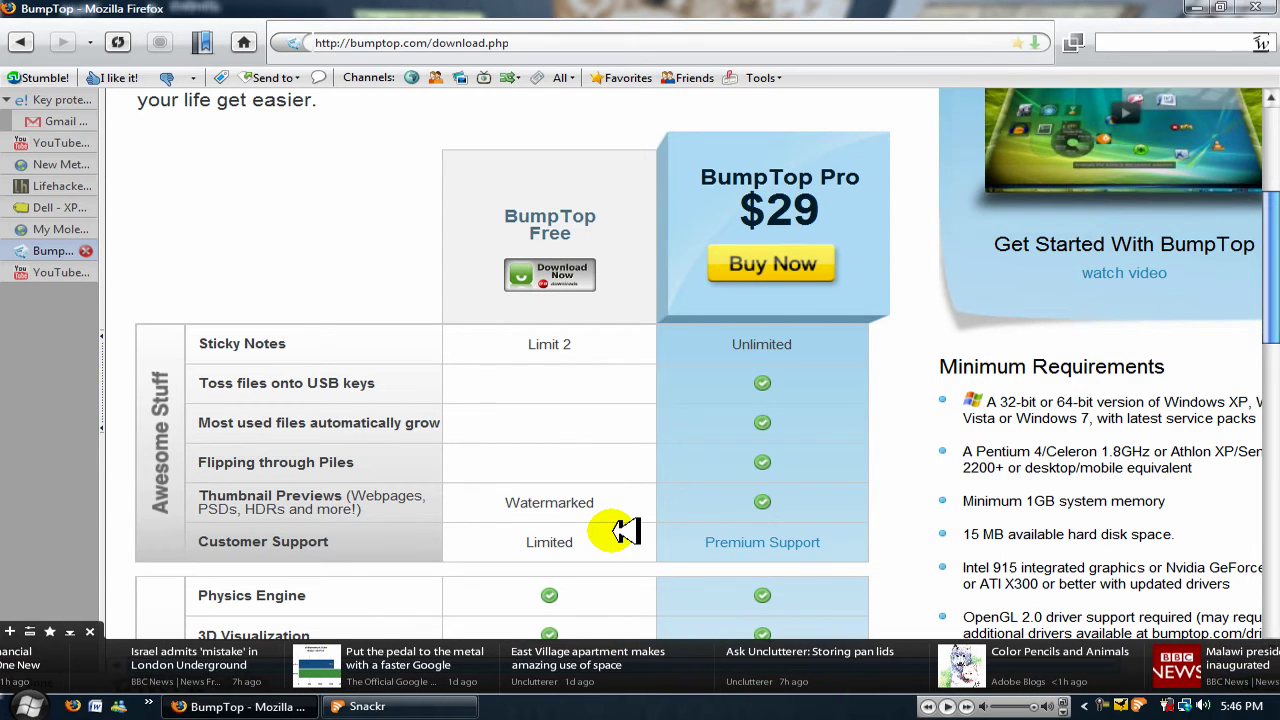
pyautogui.click(300, 706)
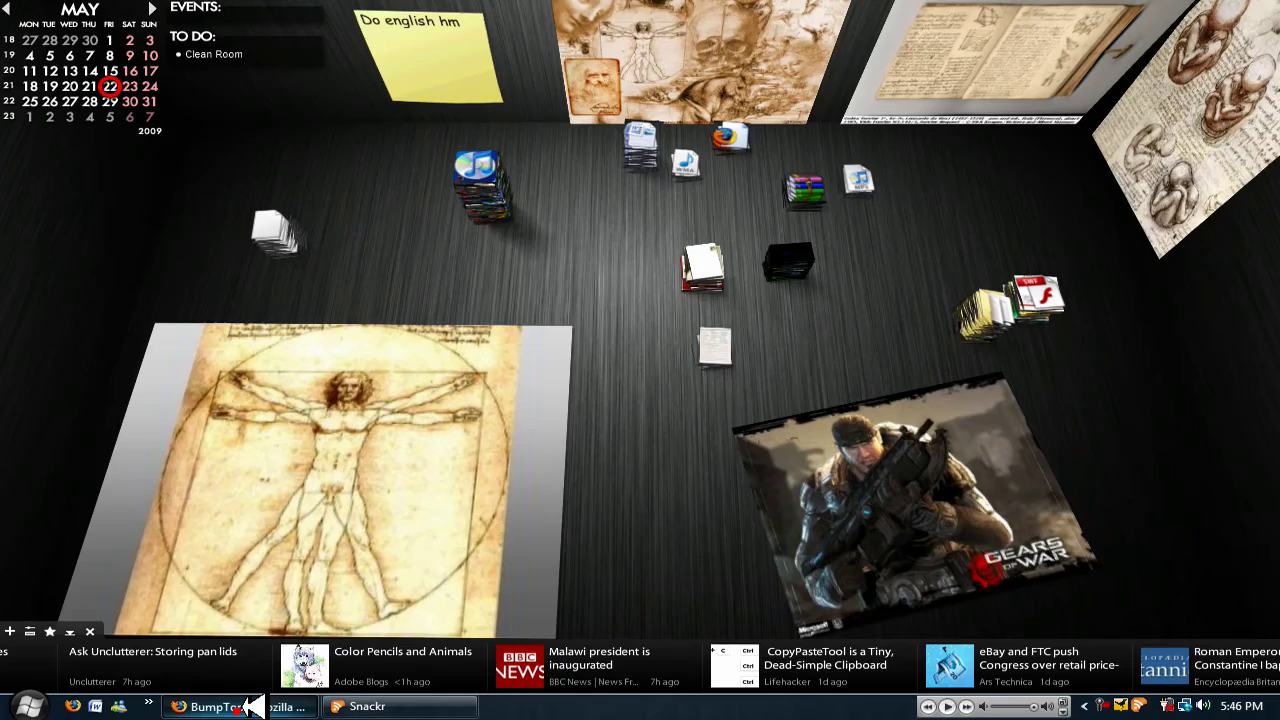
# Switch to Firefox and back, then nudge the Gears of War photo right and straighten it.
pyautogui.hotkey('alt', 'Tab')
pyautogui.scroll(3, 495, 373)
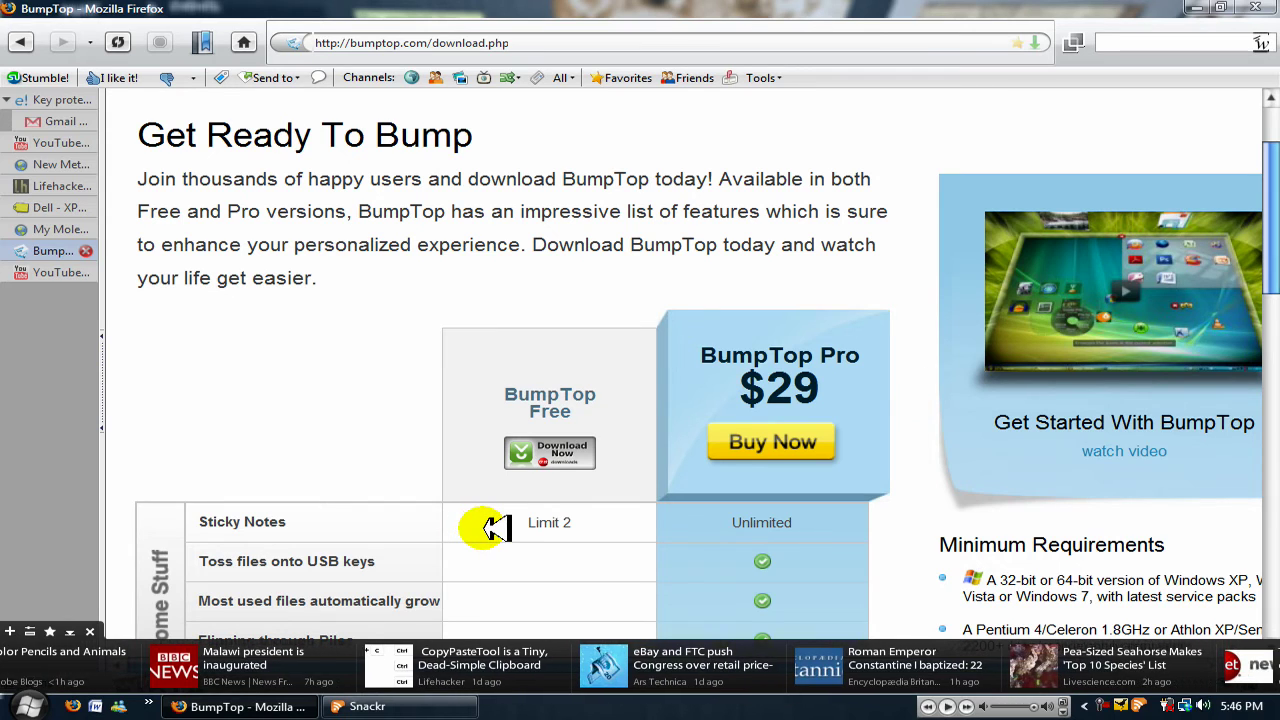
pyautogui.click(255, 708)
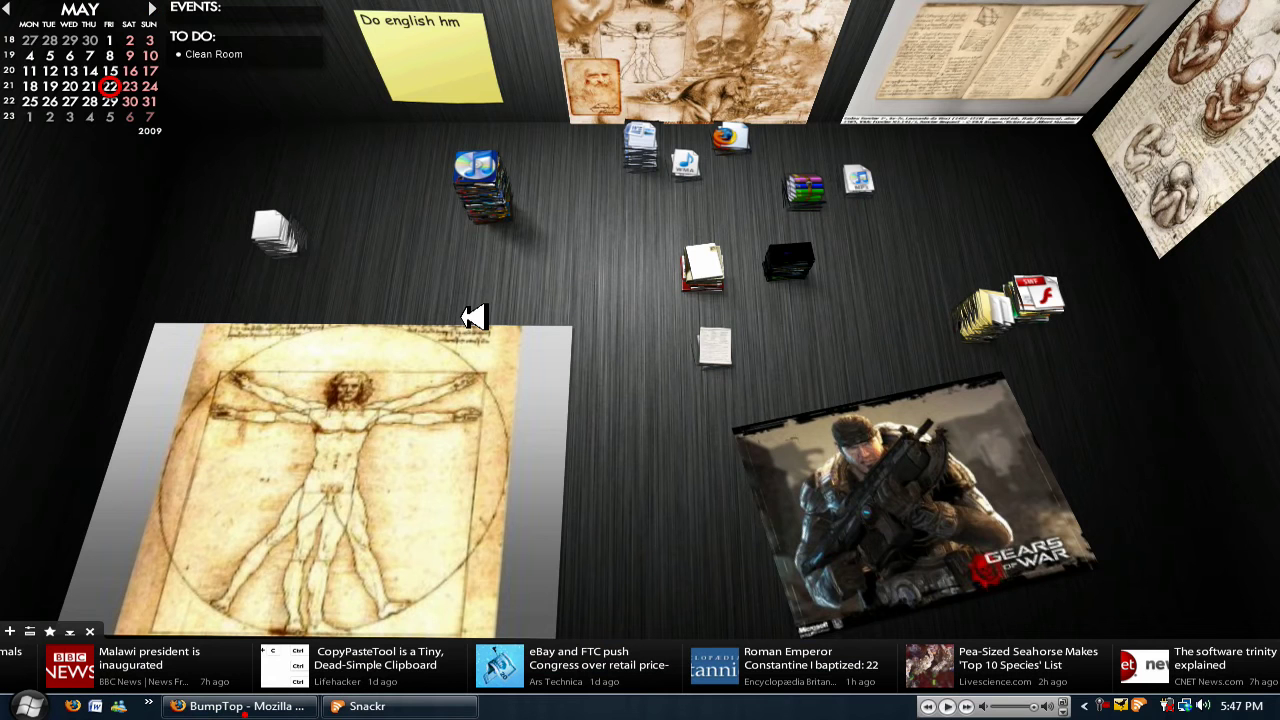
pyautogui.click(1087, 514)
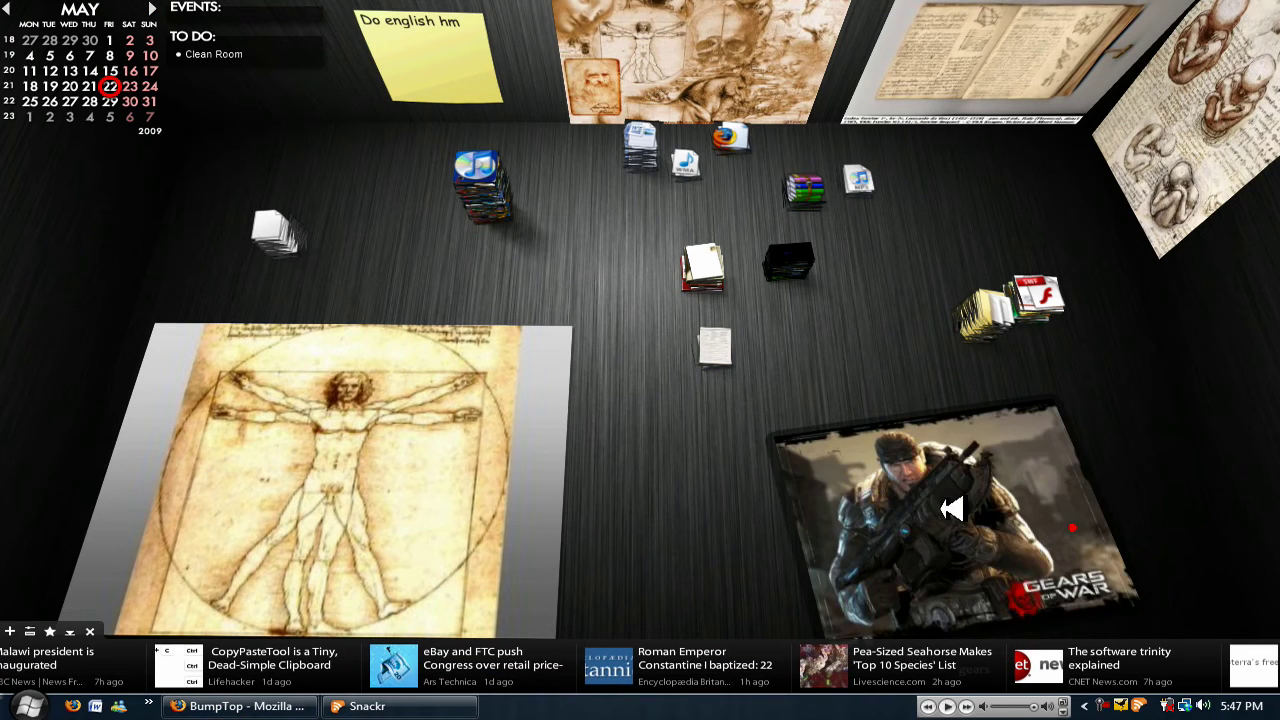
pyautogui.moveTo(920, 497); pyautogui.dragTo(903, 466)
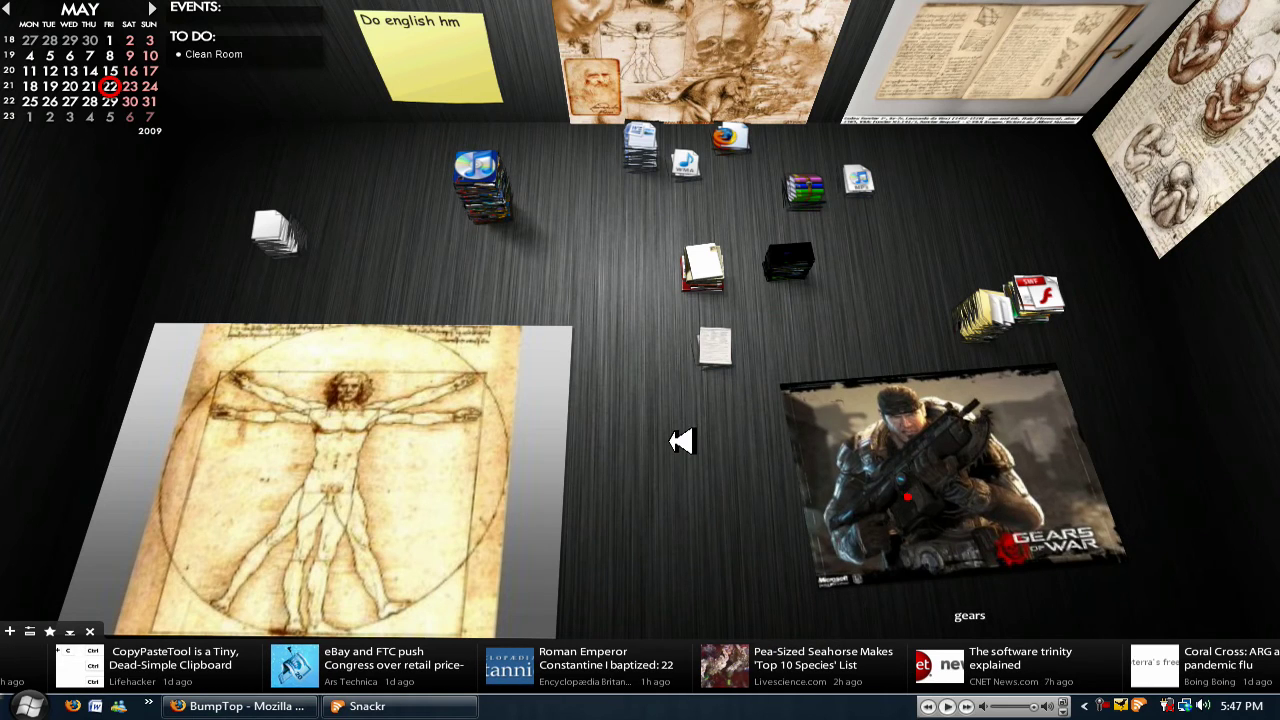
pyautogui.click(680, 441)
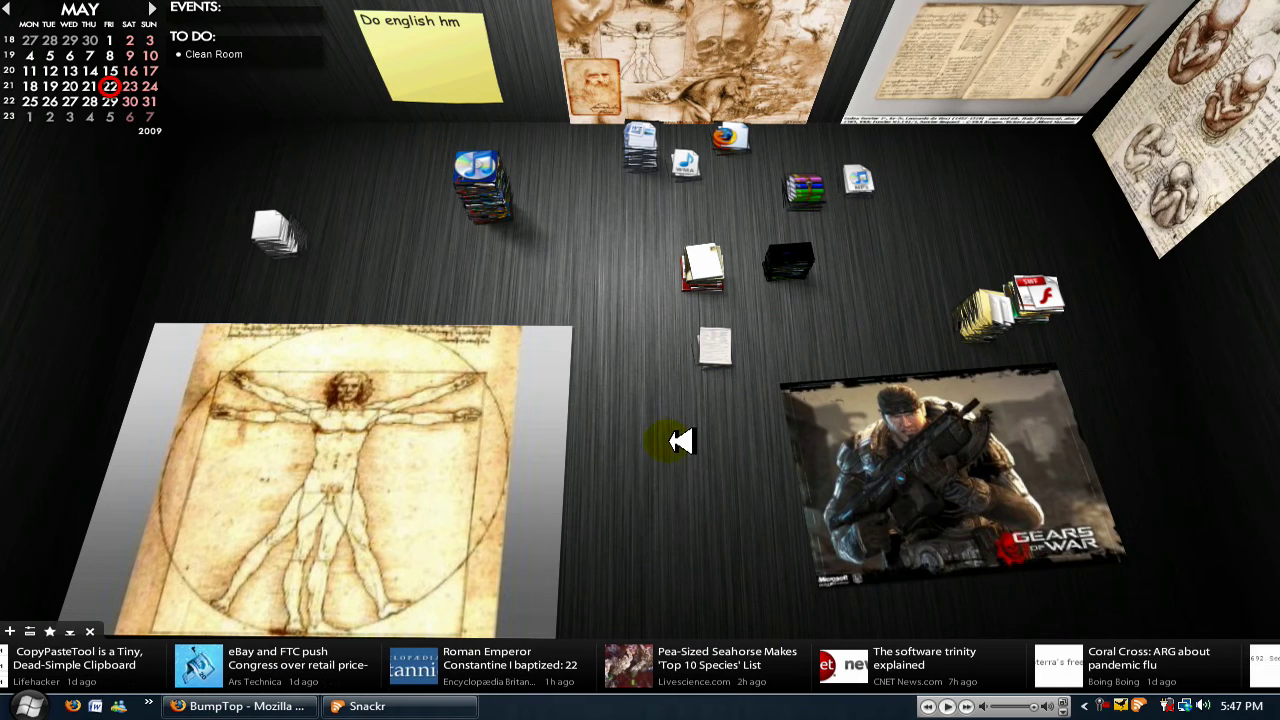